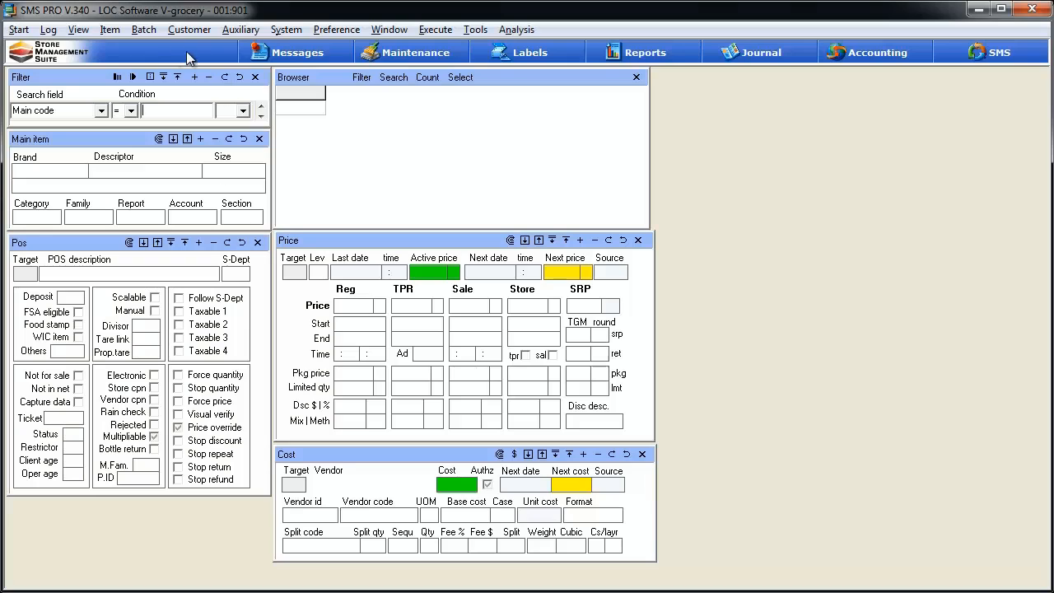
{"action": "left_click", "coordinate": [140, 30]}
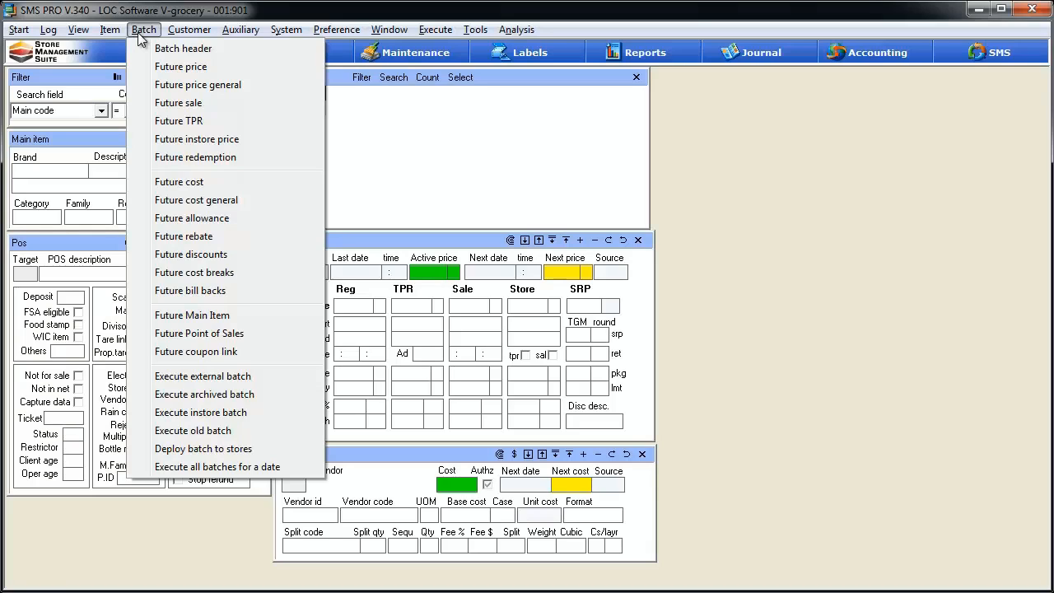
{"action": "left_click", "coordinate": [140, 536]}
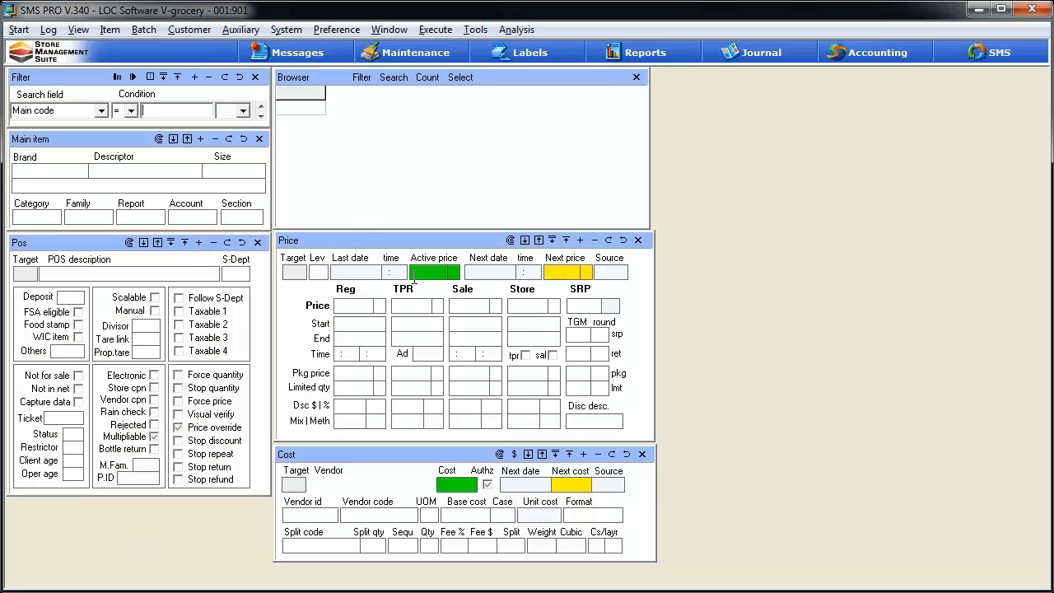
{"action": "left_click", "coordinate": [79, 31]}
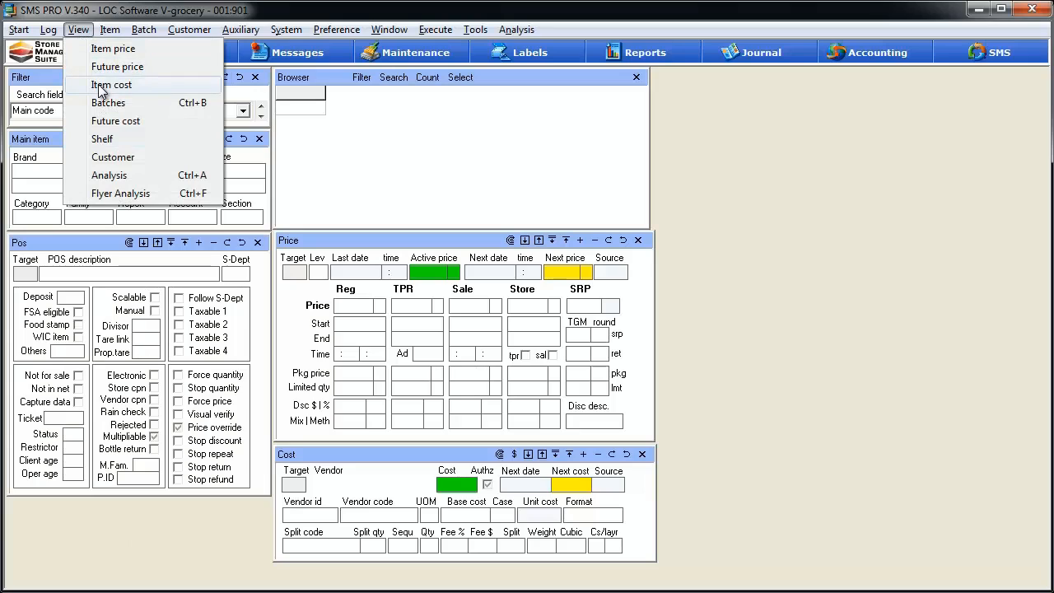
{"action": "left_click", "coordinate": [785, 142]}
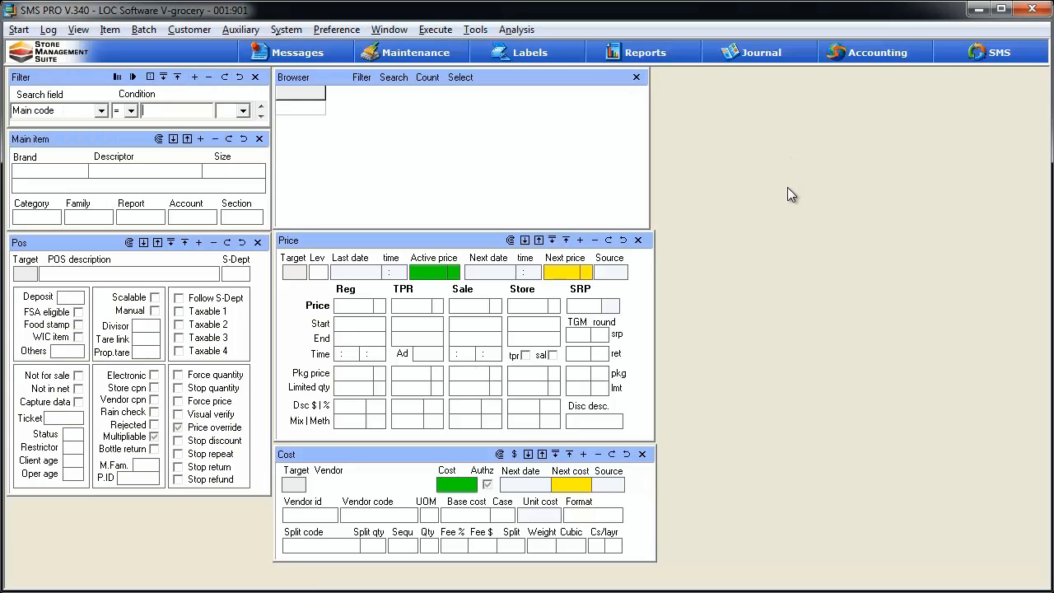
- Open the Batch old and new analysis and widen its window so all batch columns fit
{"action": "left_click", "coordinate": [518, 29]}
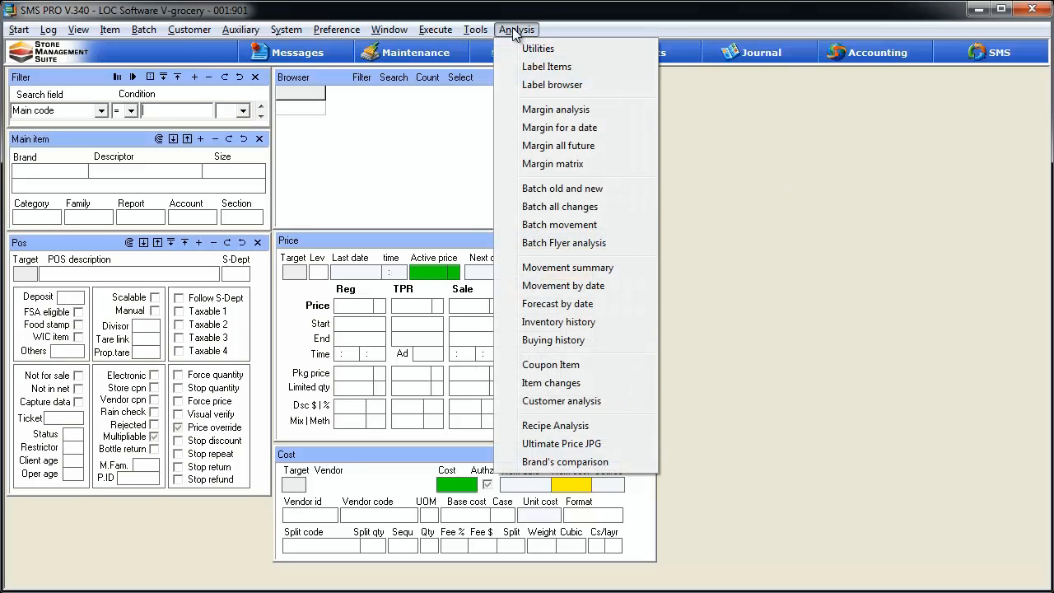
{"action": "left_click", "coordinate": [613, 190]}
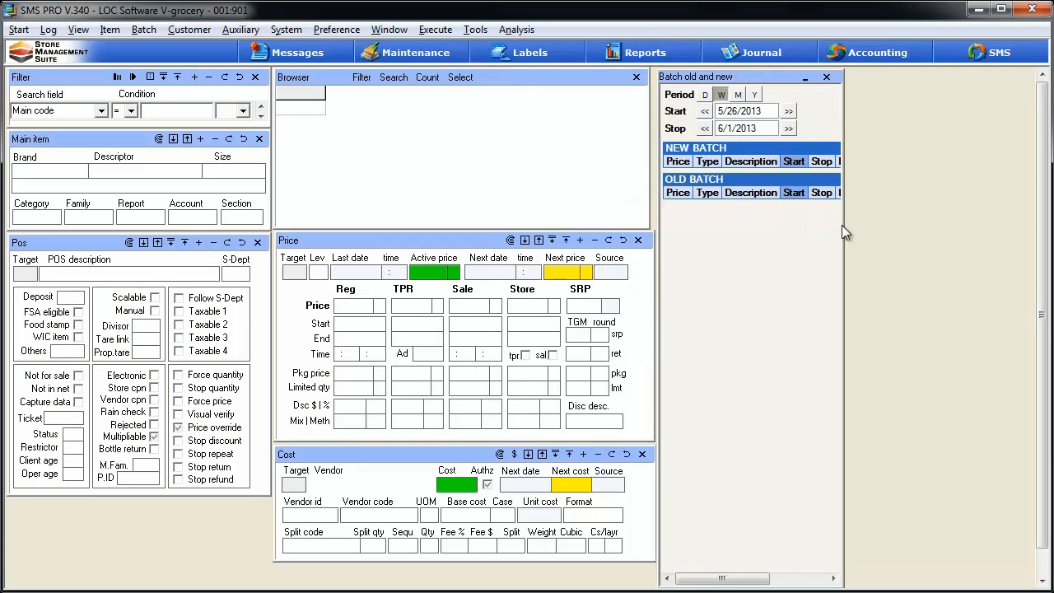
{"action": "left_click_drag", "start_coordinate": [842, 226], "coordinate": [963, 234]}
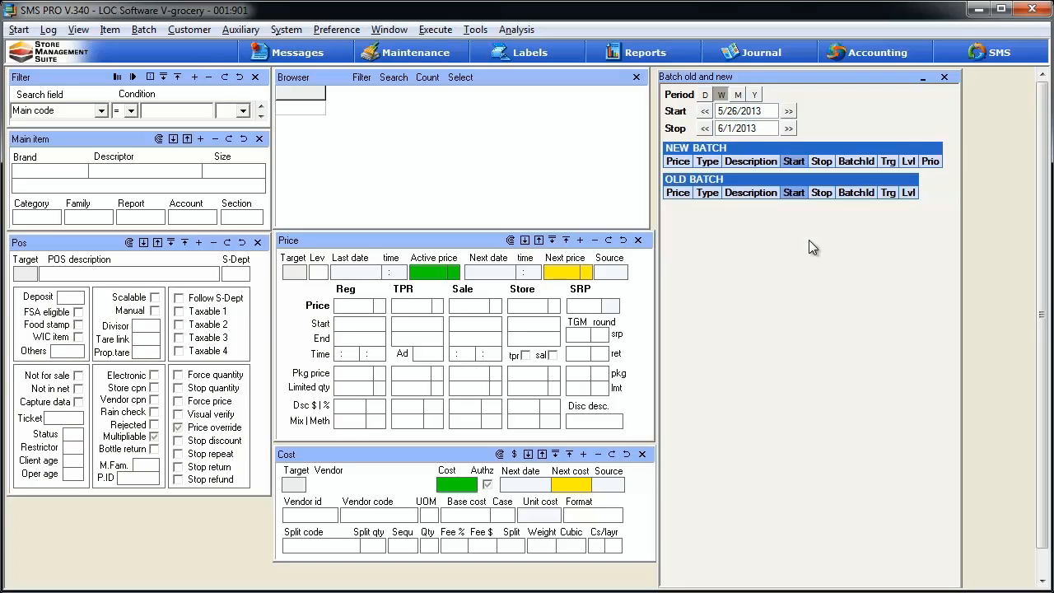
- Look up the item with main code 123 and set the old and new batch period to yearly
{"action": "left_click", "coordinate": [194, 113]}
{"action": "type", "text": "123"}
{"action": "left_click", "coordinate": [133, 79]}
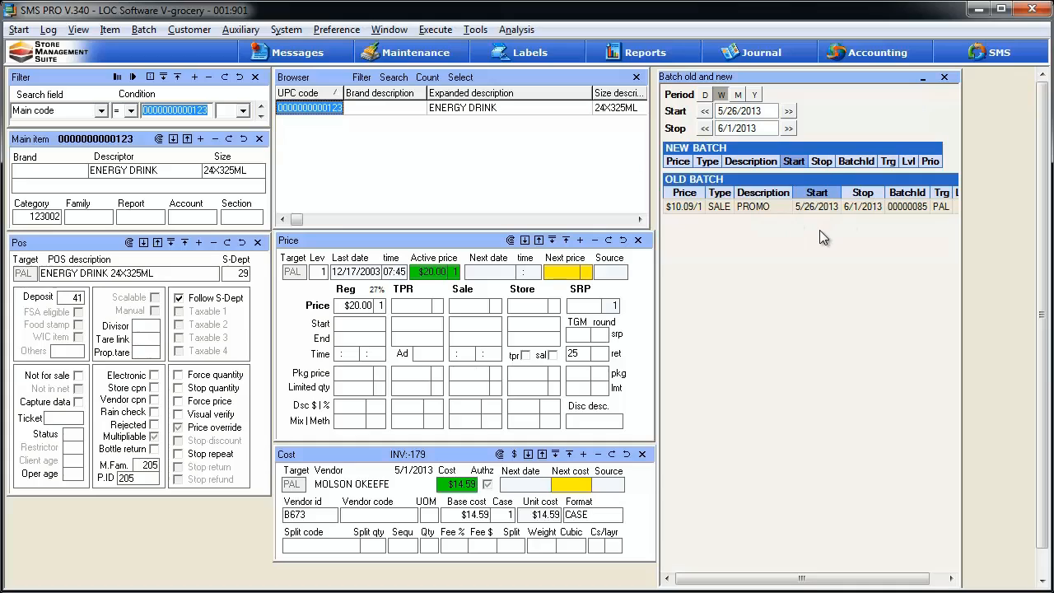
{"action": "left_click", "coordinate": [813, 128]}
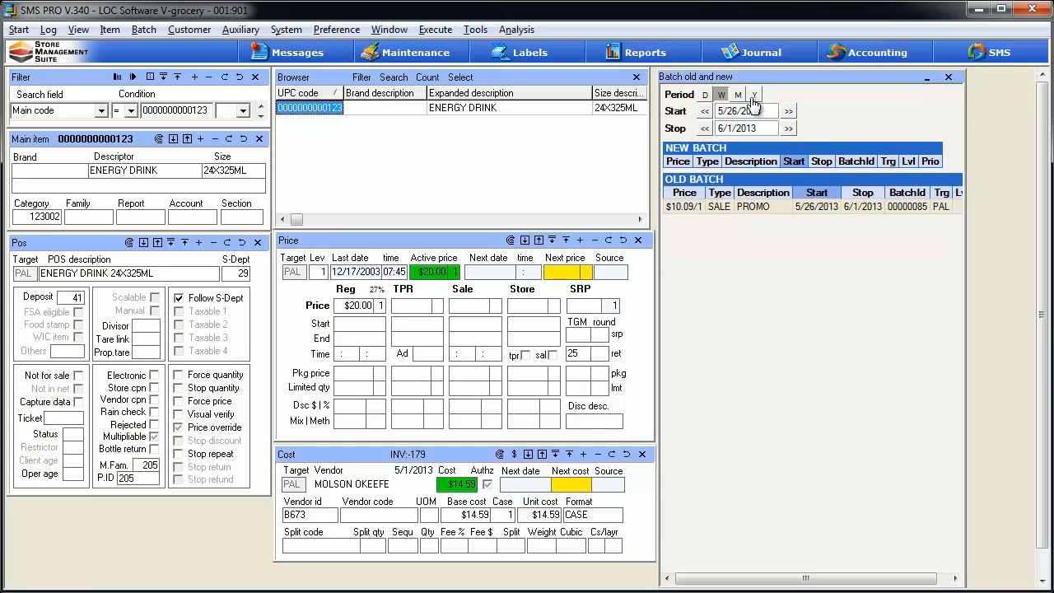
{"action": "left_click", "coordinate": [753, 97]}
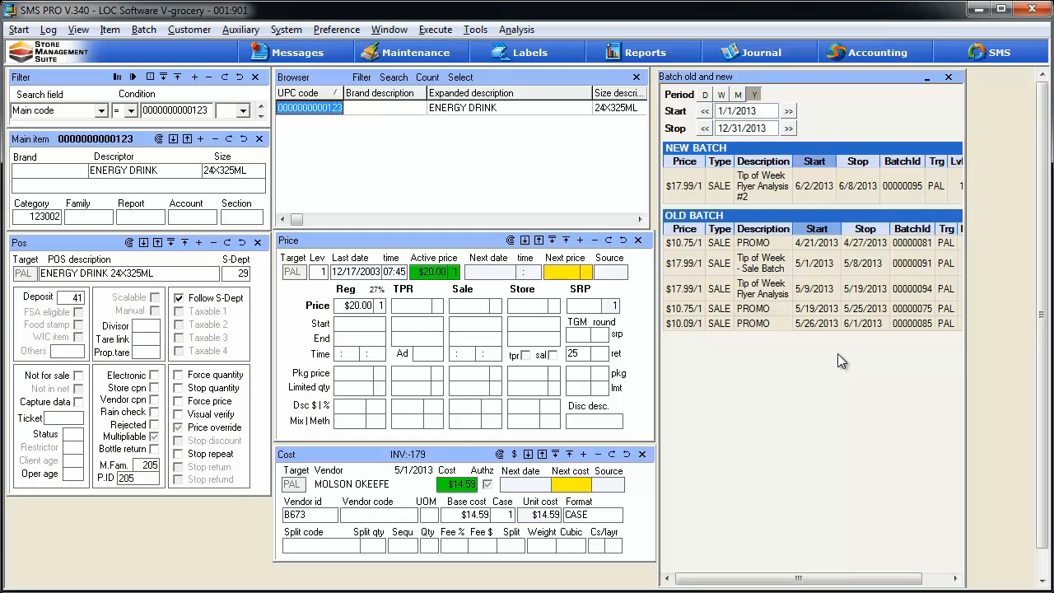
- Open the Batch all changes analysis for the item and move its window clear of the Batch old and new window
{"action": "left_click", "coordinate": [517, 30]}
{"action": "left_click", "coordinate": [550, 207]}
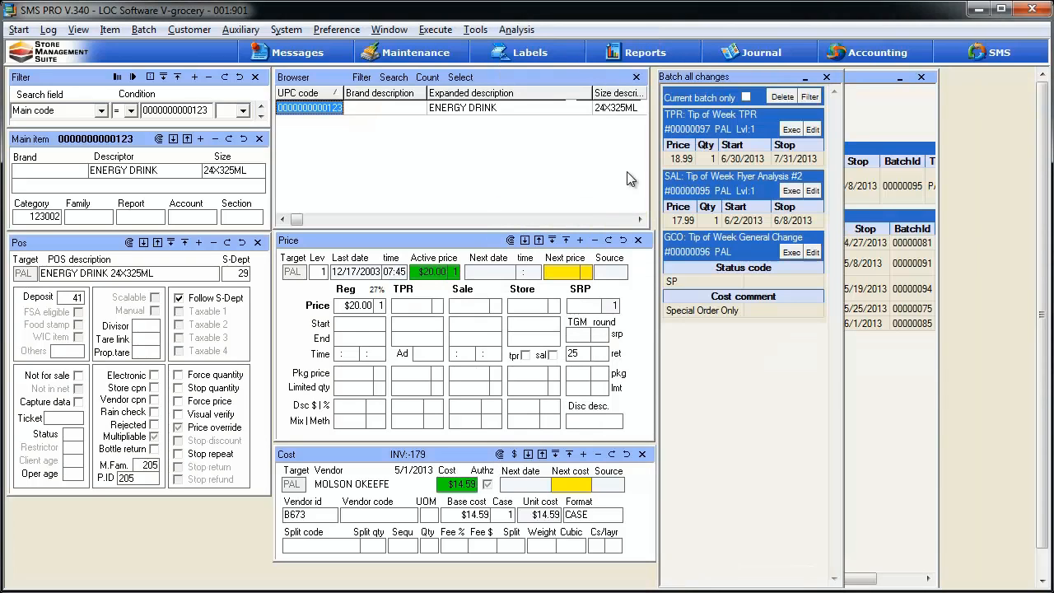
{"action": "left_click_drag", "start_coordinate": [730, 79], "coordinate": [635, 182]}
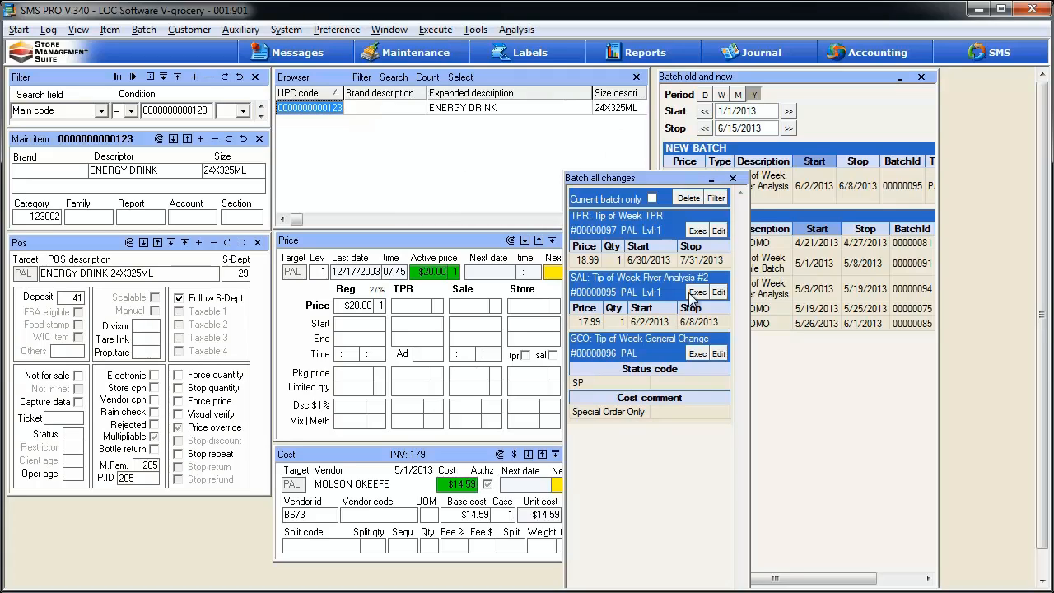
- Close all open windows and load the Batches view
{"action": "left_click", "coordinate": [389, 30]}
{"action": "left_click", "coordinate": [399, 51]}
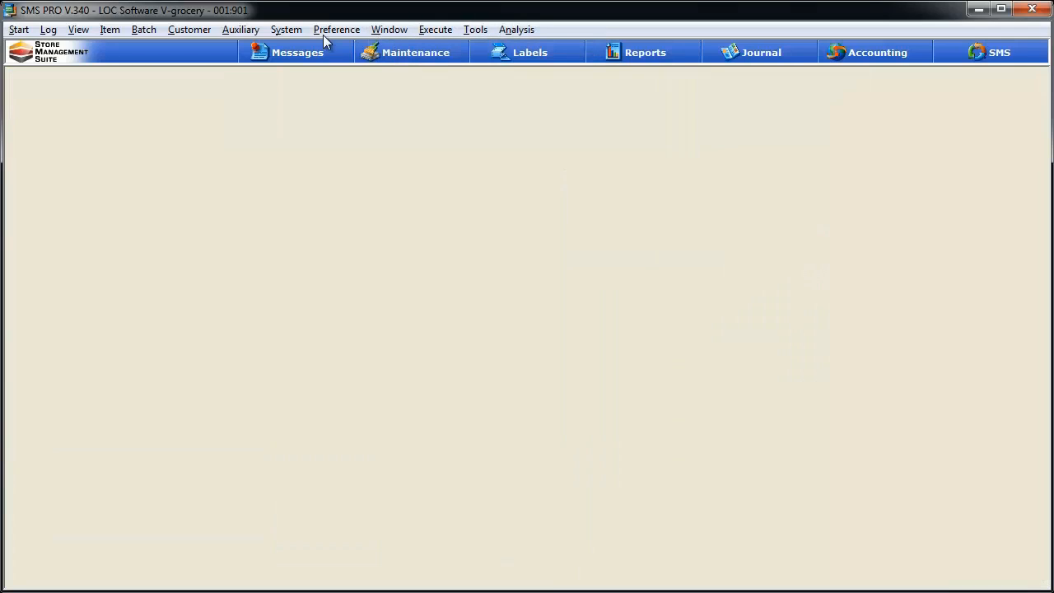
{"action": "left_click", "coordinate": [77, 31]}
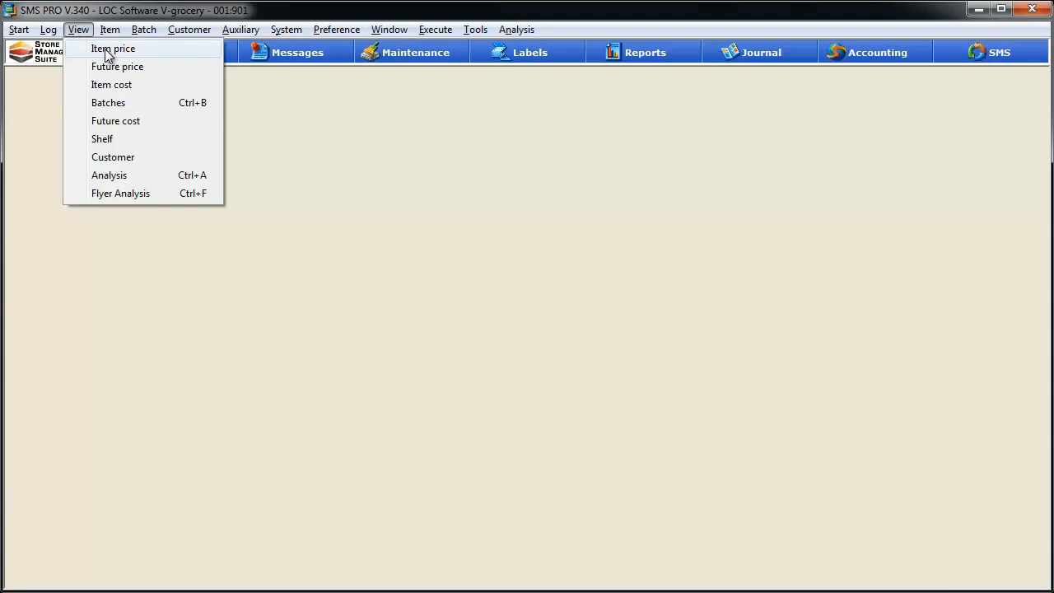
{"action": "left_click", "coordinate": [114, 109]}
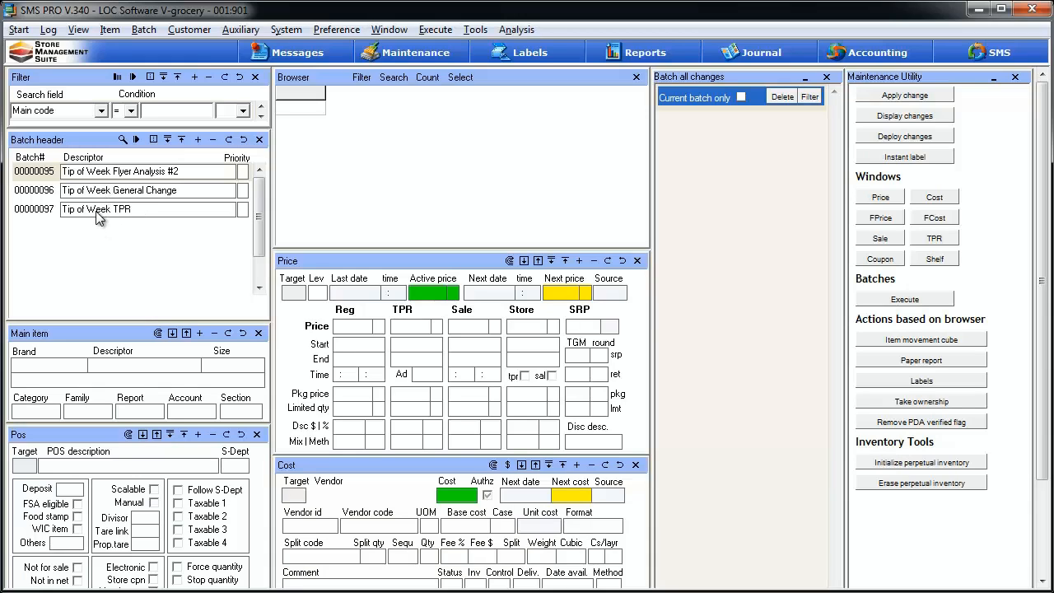
- Load the items of batch 00000095 into the browser and limit Batch all changes to the current batch only
{"action": "left_click", "coordinate": [51, 174]}
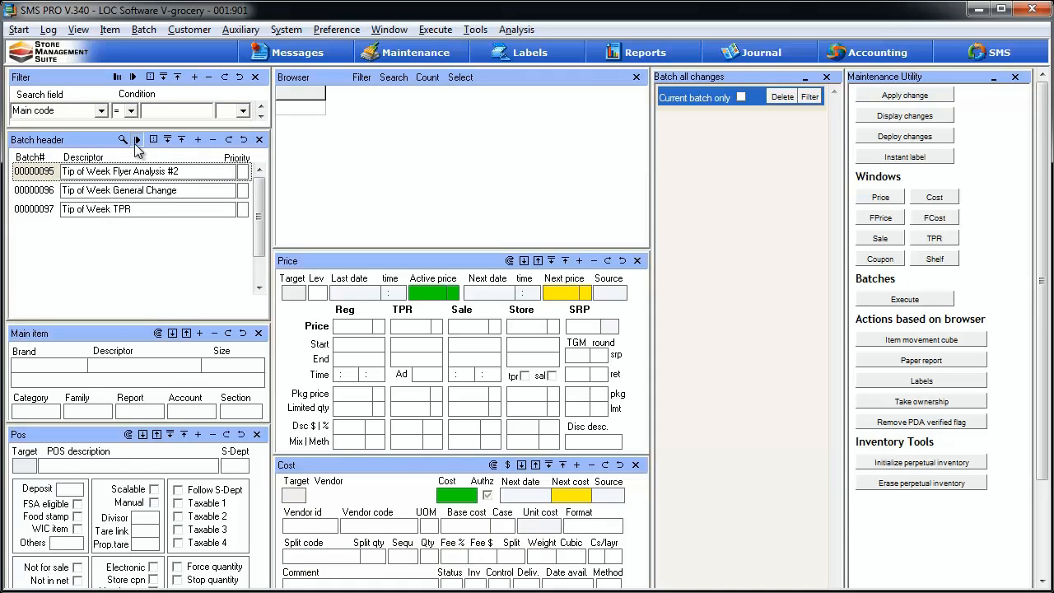
{"action": "left_click", "coordinate": [136, 141]}
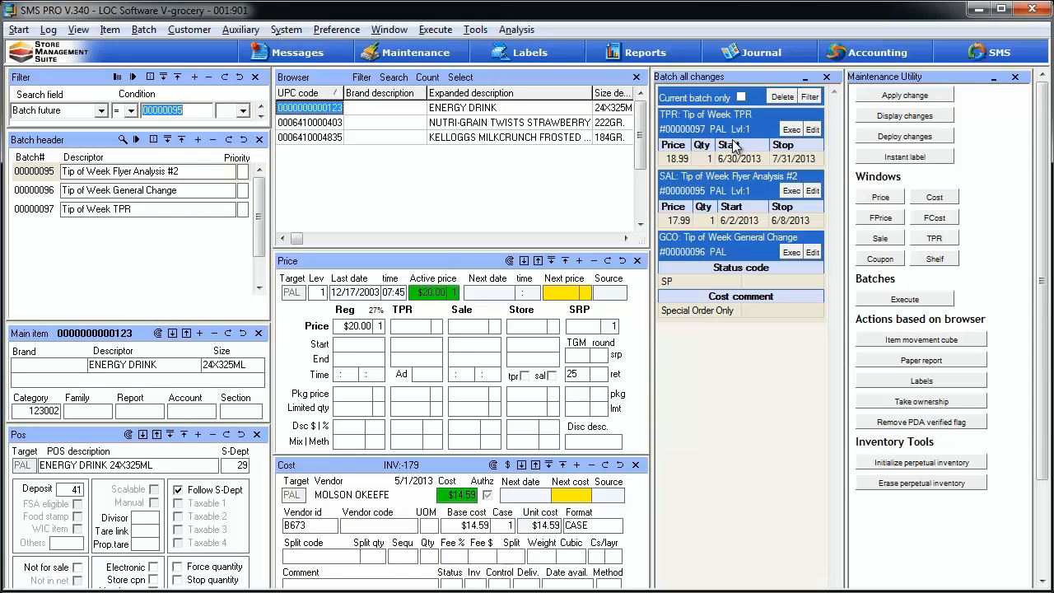
{"action": "left_click", "coordinate": [741, 97]}
{"action": "left_click", "coordinate": [742, 97]}
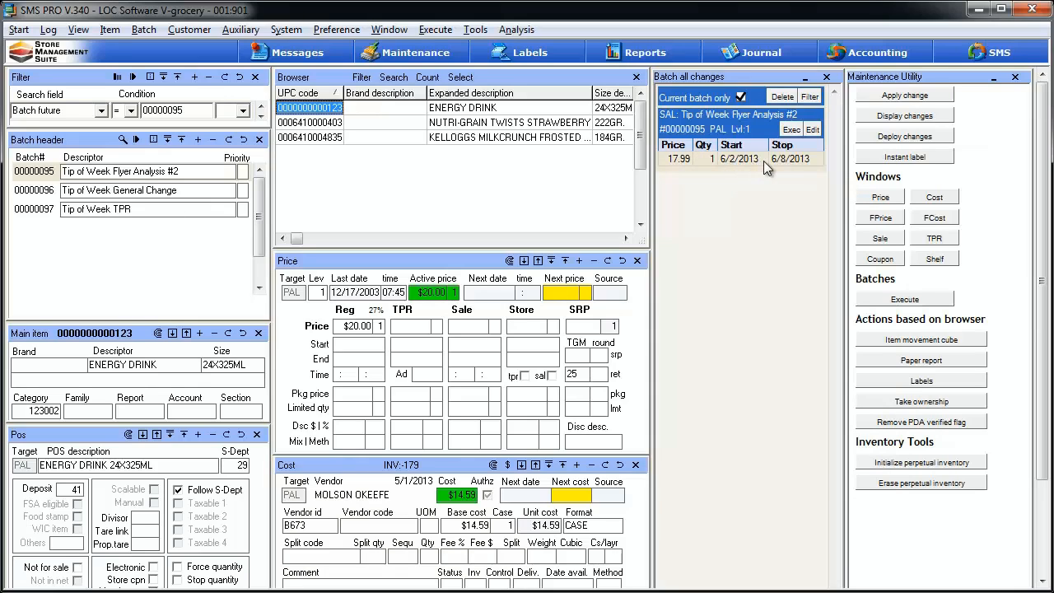
- Examine the batch changes of the NUTRI-GRAIN TWISTS, KELLOGGS MILKCRUNCH and ENERGY DRINK items, and turn off the current-batch-only limit
{"action": "left_click", "coordinate": [311, 122]}
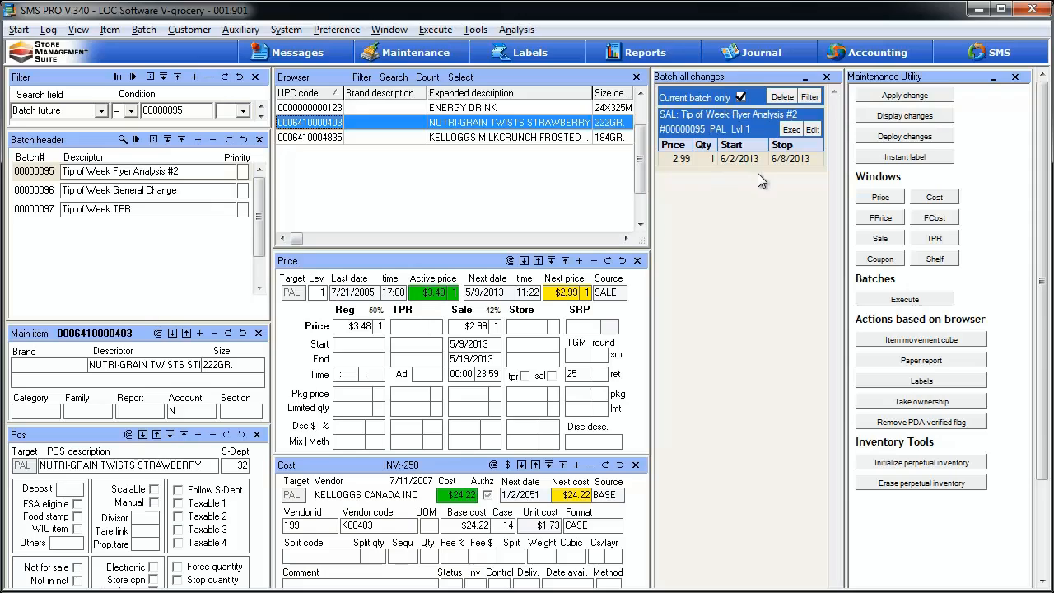
{"action": "left_click", "coordinate": [326, 139]}
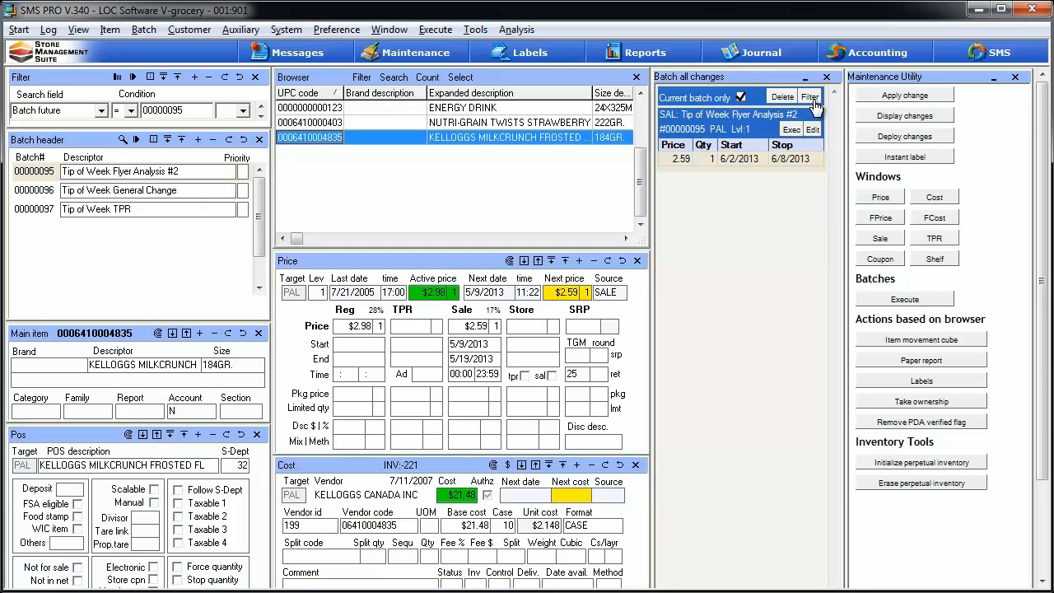
{"action": "left_click", "coordinate": [339, 108]}
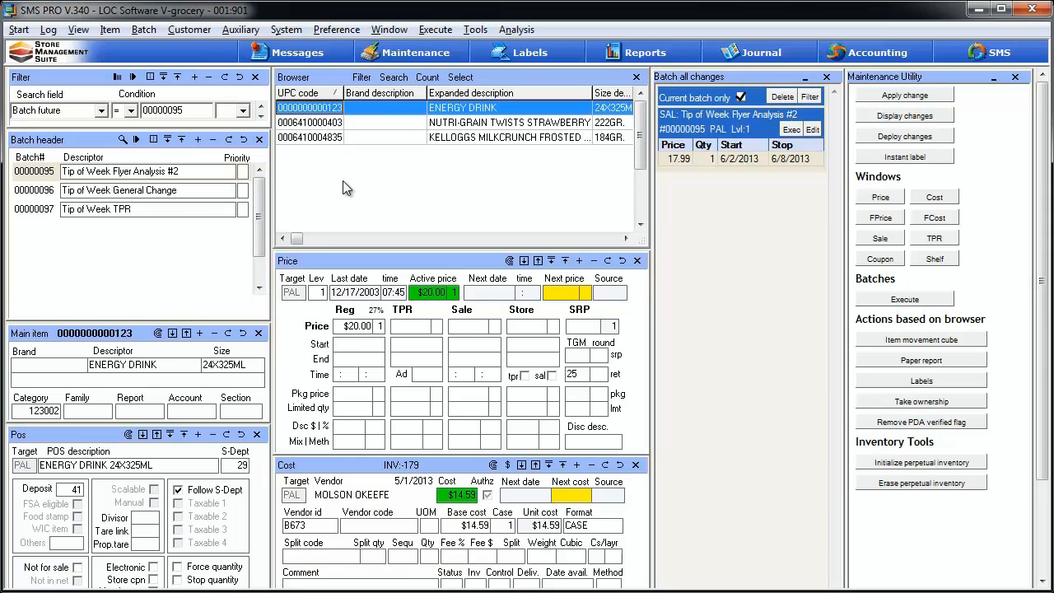
{"action": "left_click", "coordinate": [741, 98]}
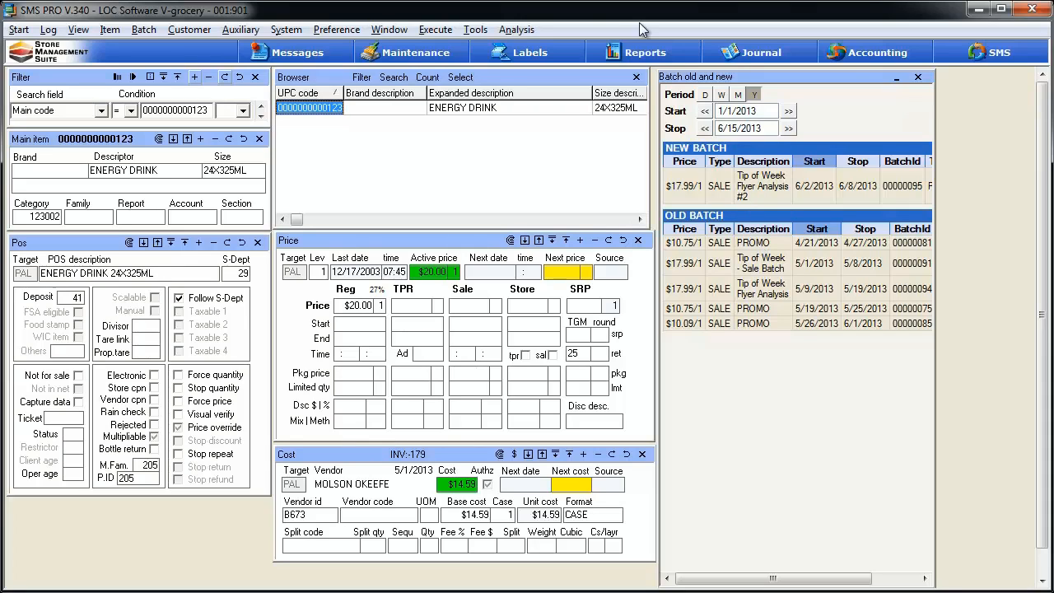
- Open the Batch movement analysis, widen its window and place it below the Batch old and new window, leaving the start date as is
{"action": "left_click", "coordinate": [516, 30]}
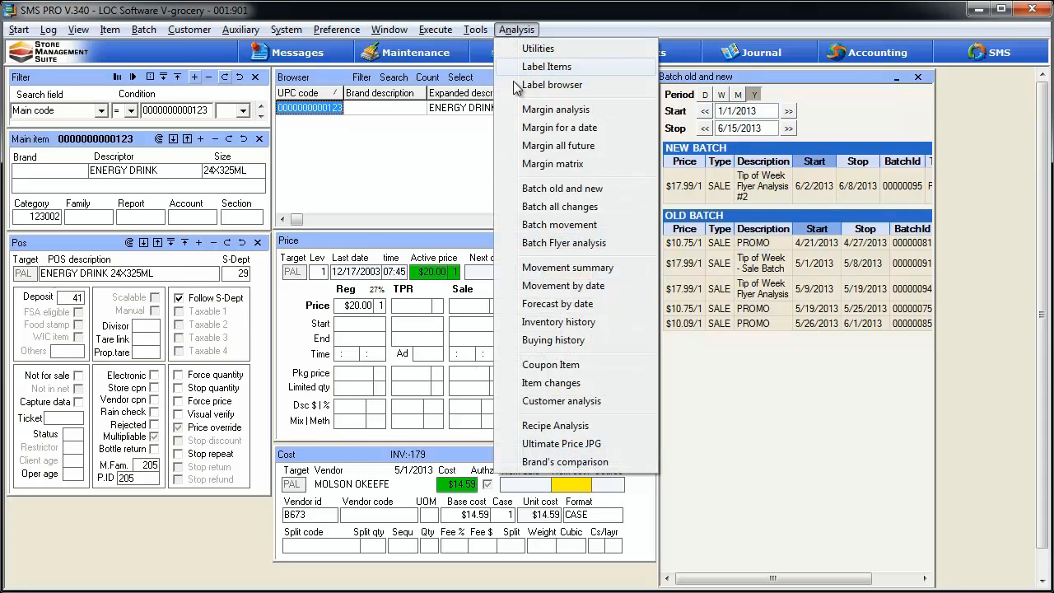
{"action": "left_click", "coordinate": [528, 228]}
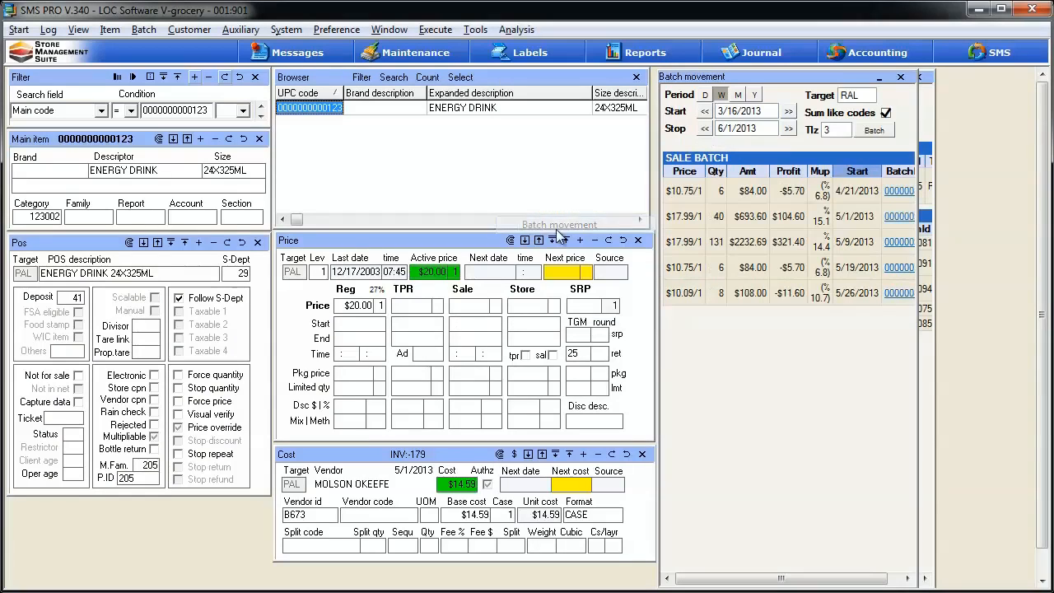
{"action": "left_click_drag", "start_coordinate": [918, 252], "coordinate": [940, 252]}
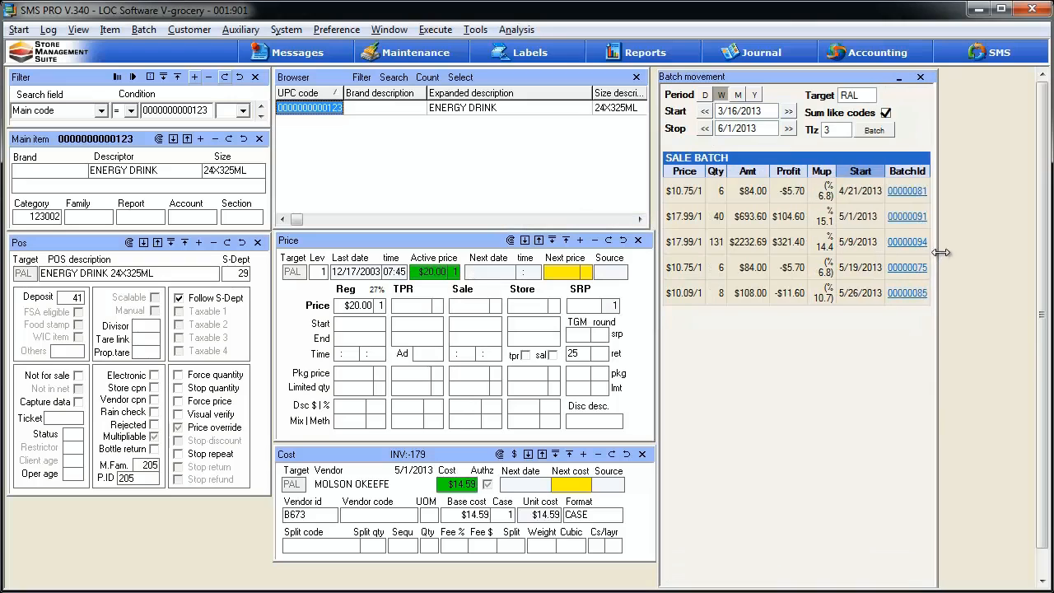
{"action": "left_click_drag", "start_coordinate": [799, 83], "coordinate": [797, 353]}
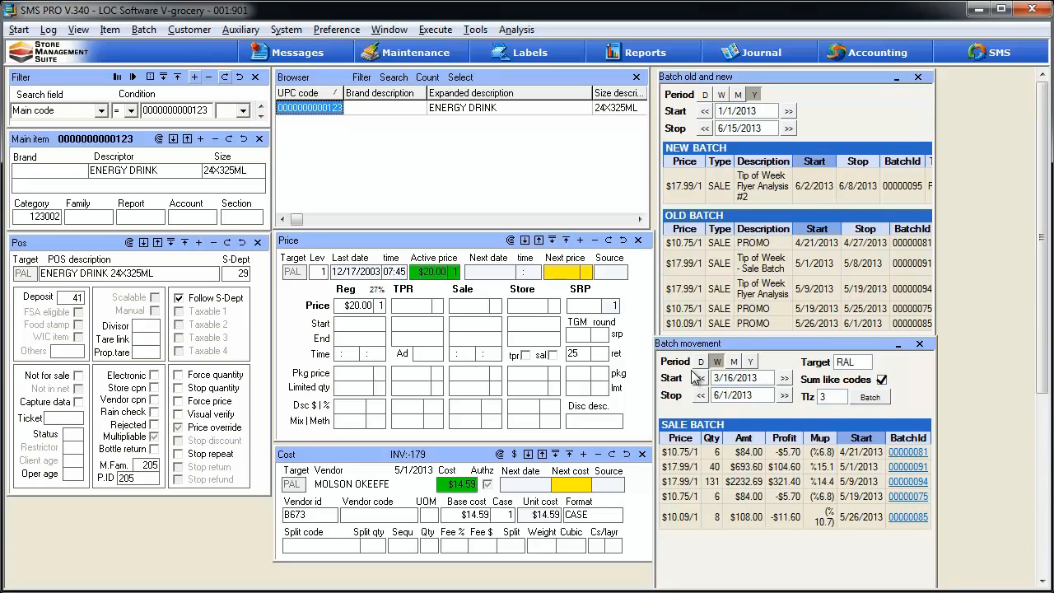
{"action": "left_click", "coordinate": [751, 381]}
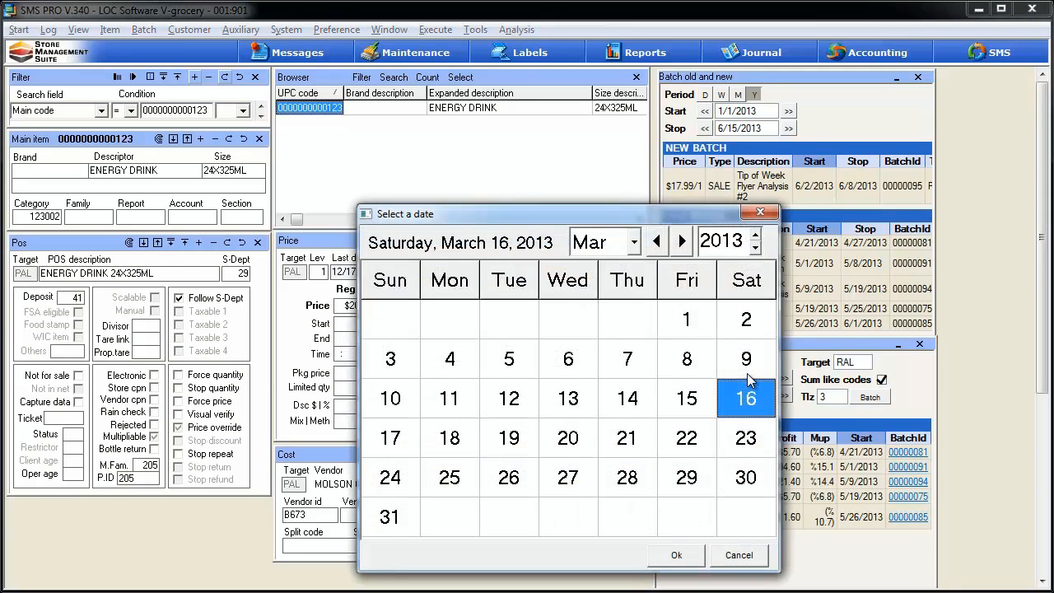
{"action": "left_click", "coordinate": [745, 558]}
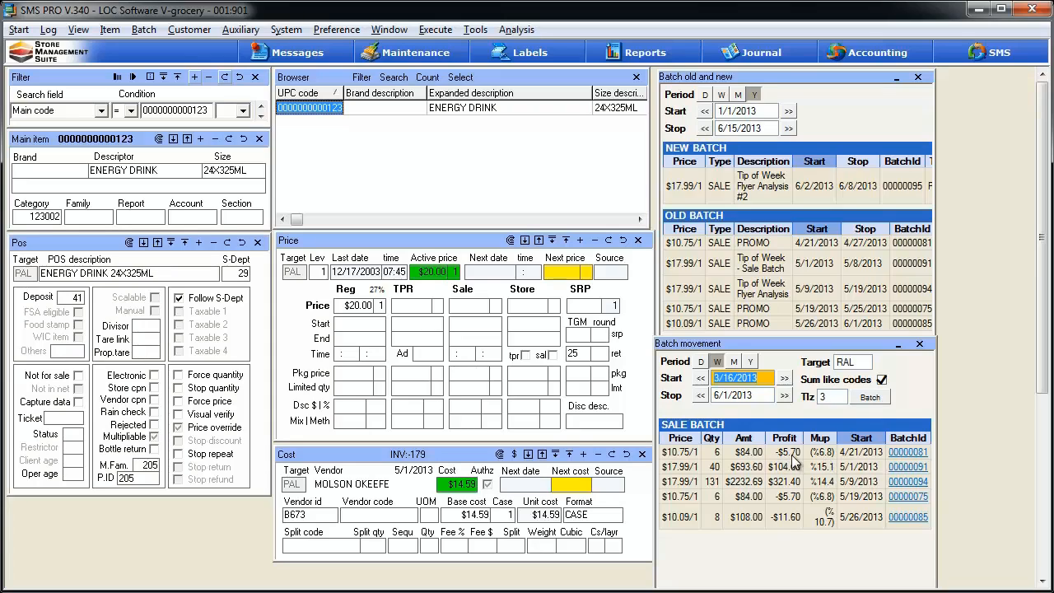
- Load the items of batch 00000081 from Batch movement into the browser and examine the batch history and sales movement of several items
{"action": "left_click", "coordinate": [912, 454]}
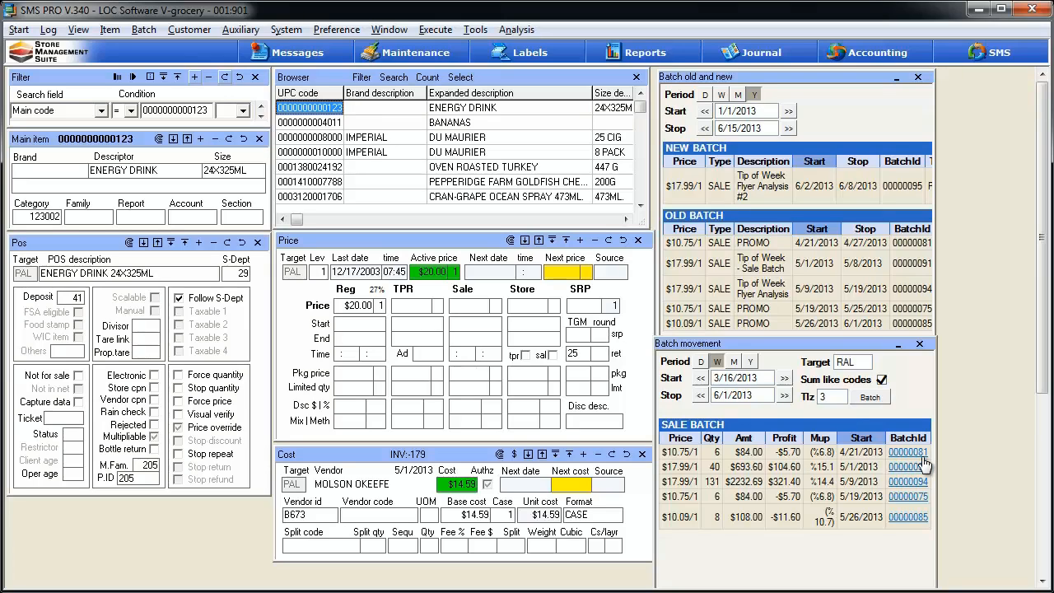
{"action": "left_click", "coordinate": [332, 123]}
{"action": "left_click", "coordinate": [331, 140]}
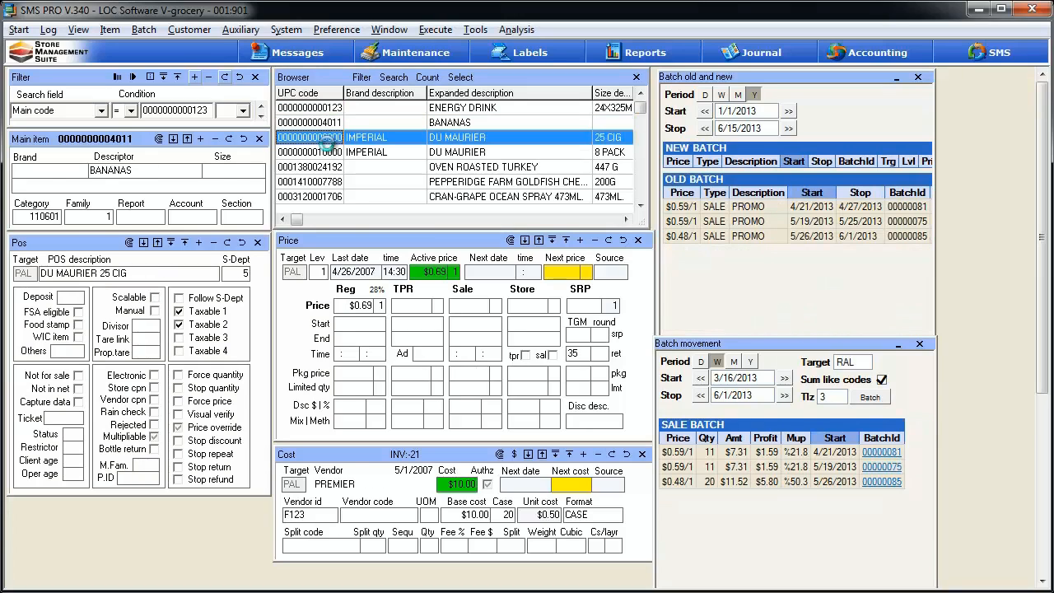
{"action": "left_click", "coordinate": [330, 167]}
{"action": "left_click", "coordinate": [332, 182]}
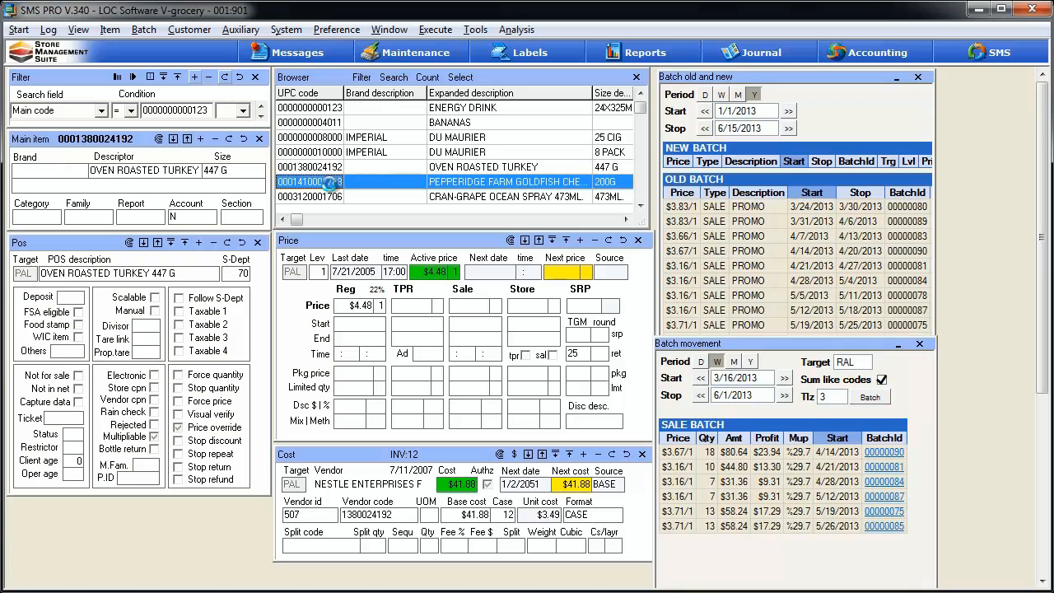
{"action": "left_click", "coordinate": [334, 198]}
{"action": "left_click", "coordinate": [333, 182]}
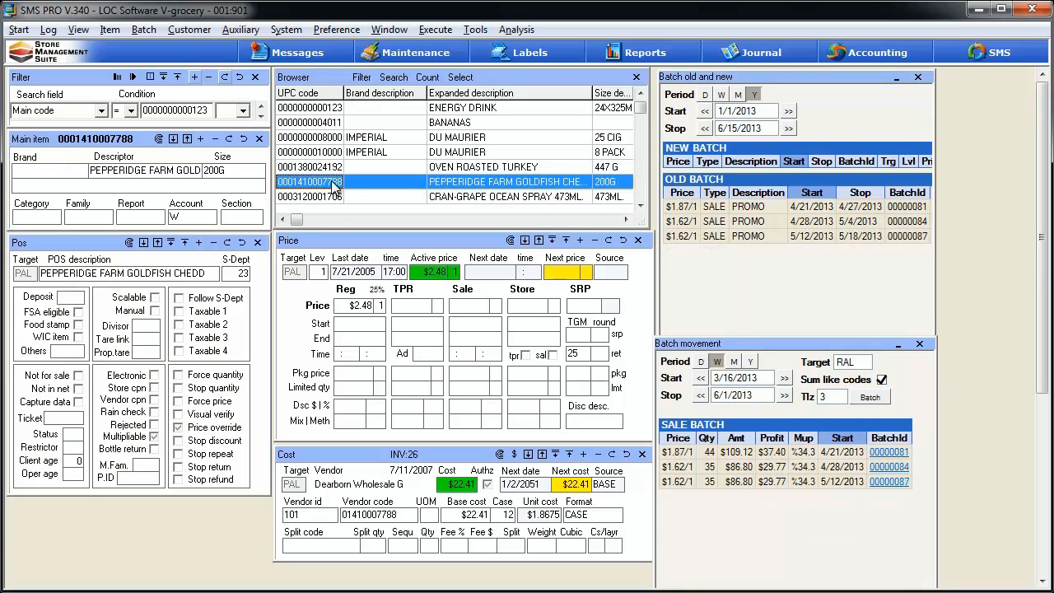
{"action": "left_click", "coordinate": [333, 167]}
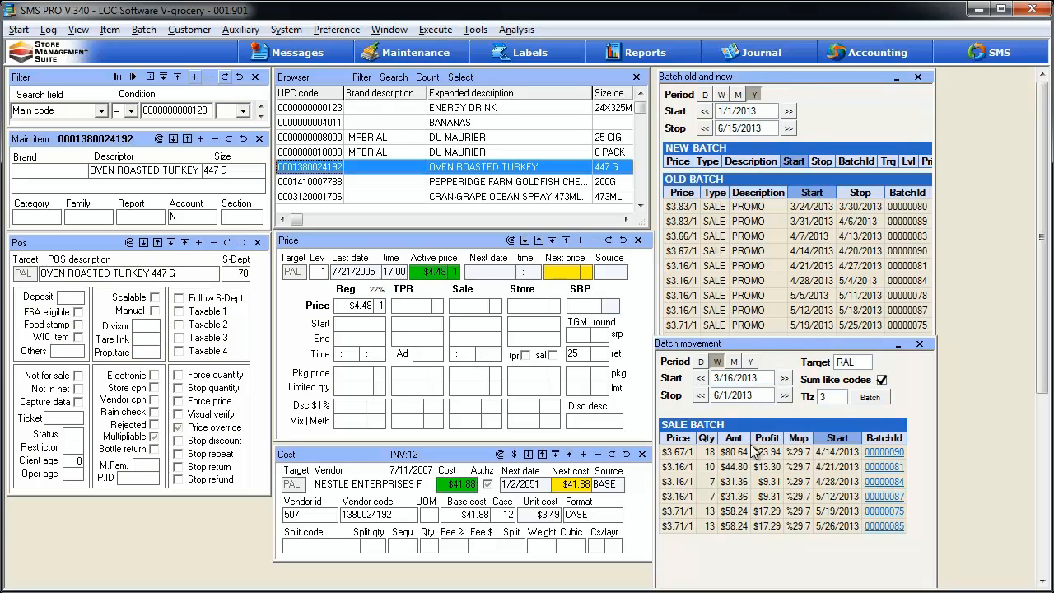
{"action": "left_click", "coordinate": [642, 205]}
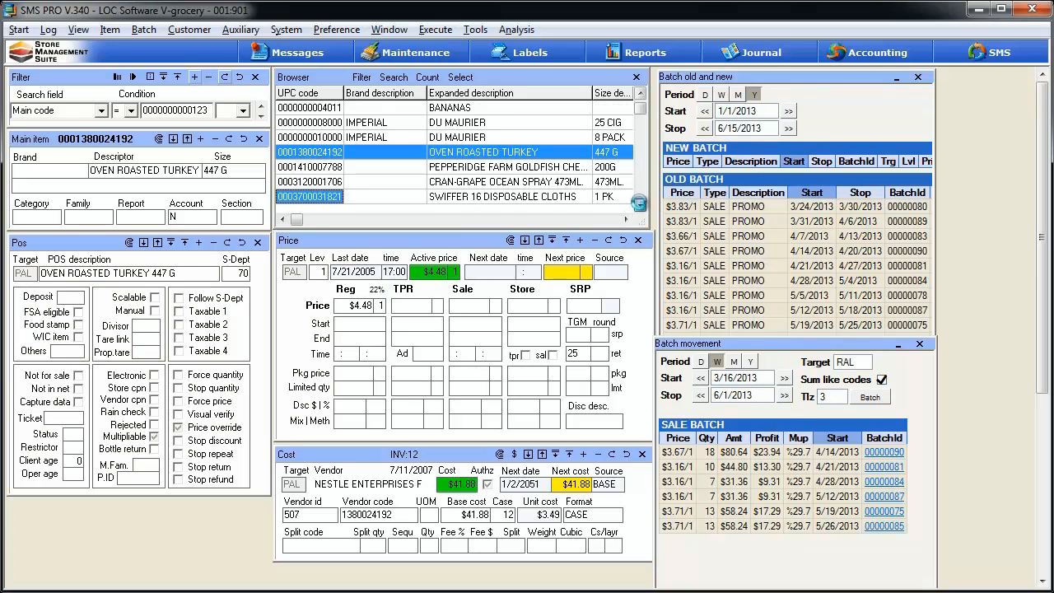
{"action": "left_click", "coordinate": [641, 206]}
{"action": "left_click", "coordinate": [642, 206]}
{"action": "left_click", "coordinate": [641, 206]}
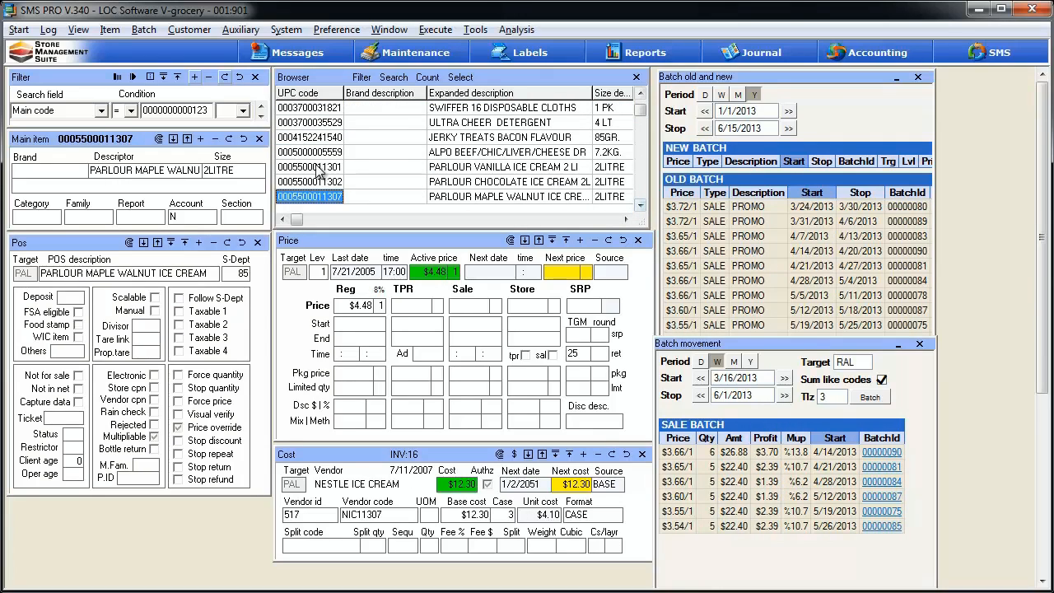
- Examine the batch history and sales movement of the PARLOUR VANILLA ICE CREAM, ULTRA CHEER DETERGENT and ALPO items
{"action": "left_click", "coordinate": [377, 168]}
{"action": "left_click", "coordinate": [308, 121]}
{"action": "left_click", "coordinate": [319, 151]}
{"action": "left_click", "coordinate": [322, 166]}
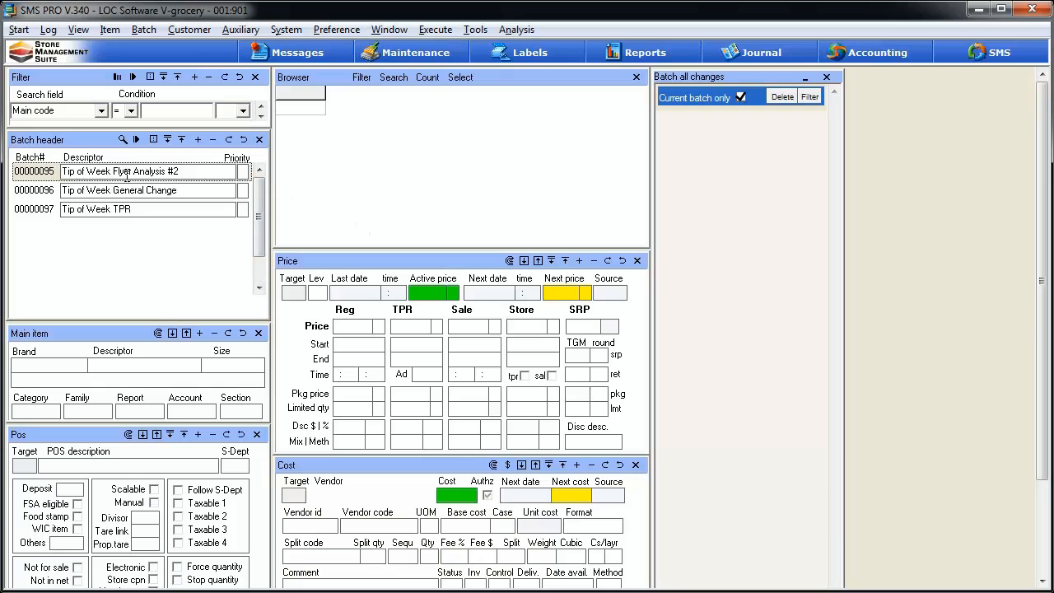
- Load the items of batch 00000095 into the browser and open the Batch Flyer analysis, placing its window below Batch all changes
{"action": "left_click", "coordinate": [136, 140]}
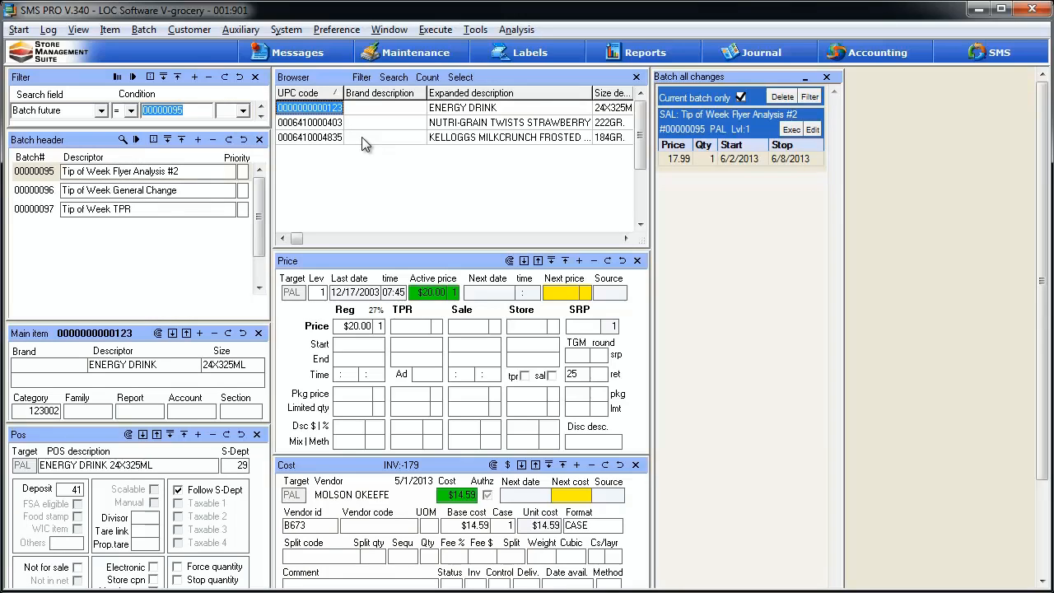
{"action": "left_click", "coordinate": [516, 29]}
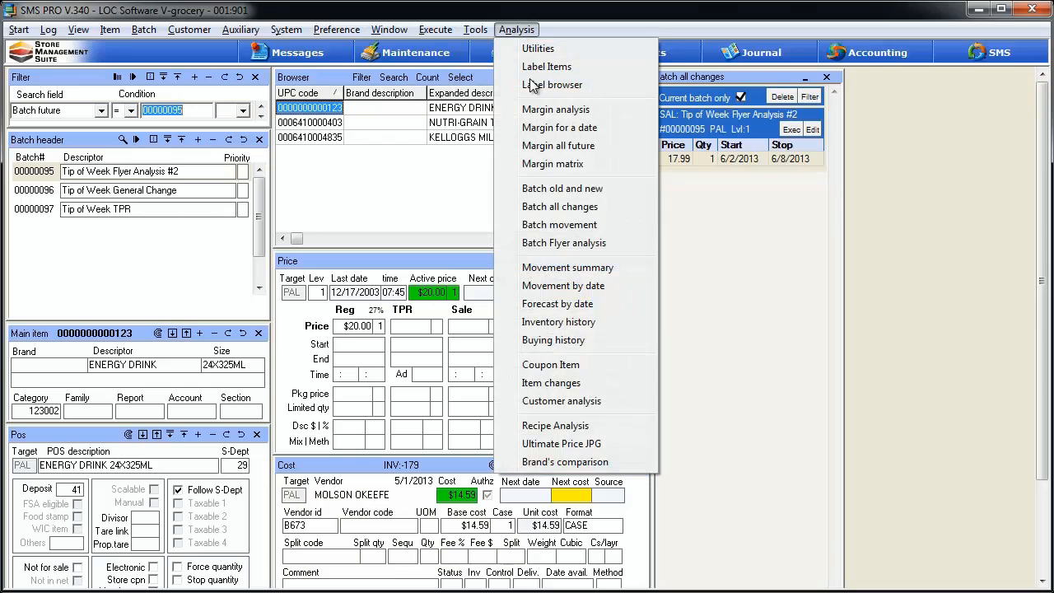
{"action": "left_click", "coordinate": [551, 243]}
{"action": "left_click_drag", "start_coordinate": [807, 77], "coordinate": [696, 207]}
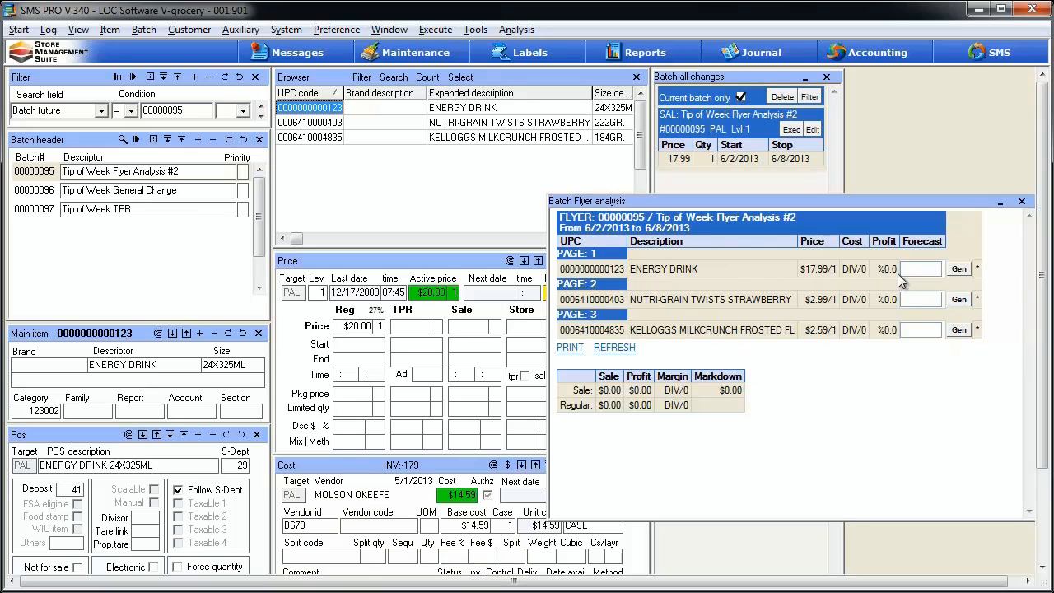
- Generate the flyer forecasts for the ENERGY DRINK, NUTRI-GRAIN TWISTS and KELLOGGS MILKCRUNCH items
{"action": "left_click", "coordinate": [959, 271]}
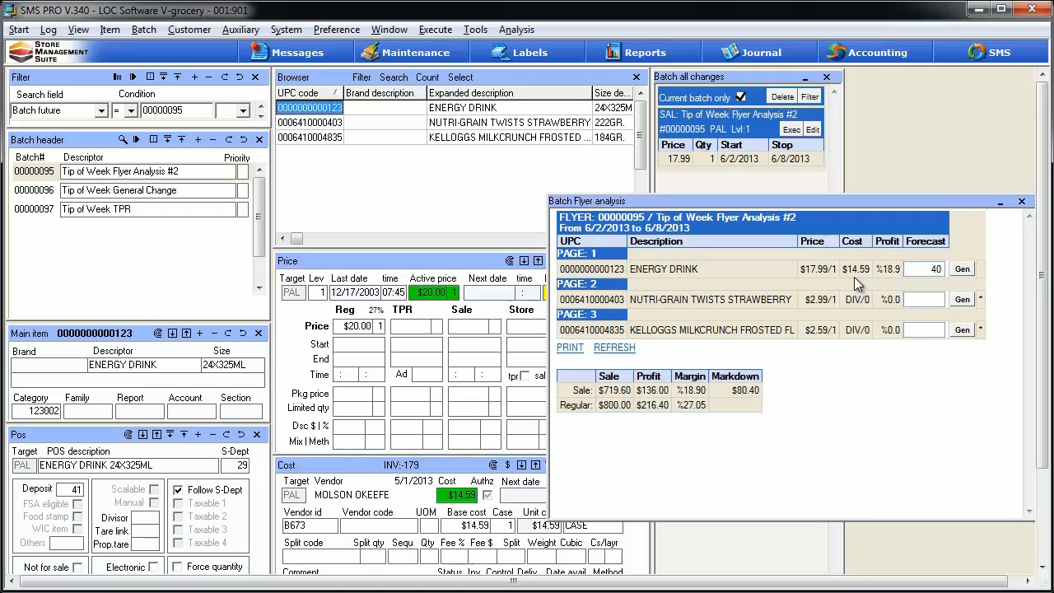
{"action": "left_click", "coordinate": [968, 303]}
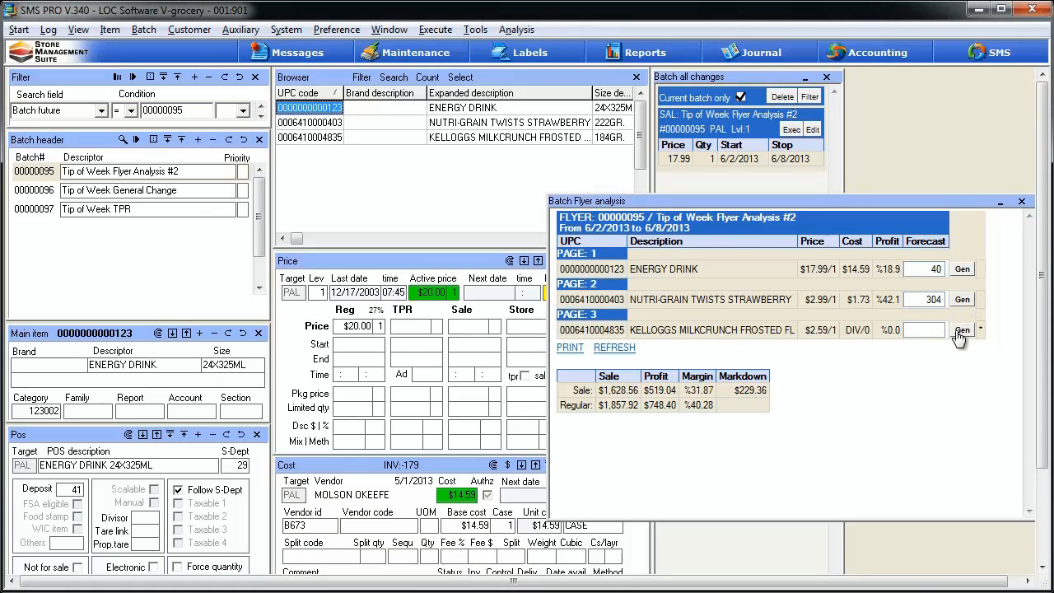
{"action": "left_click", "coordinate": [962, 330]}
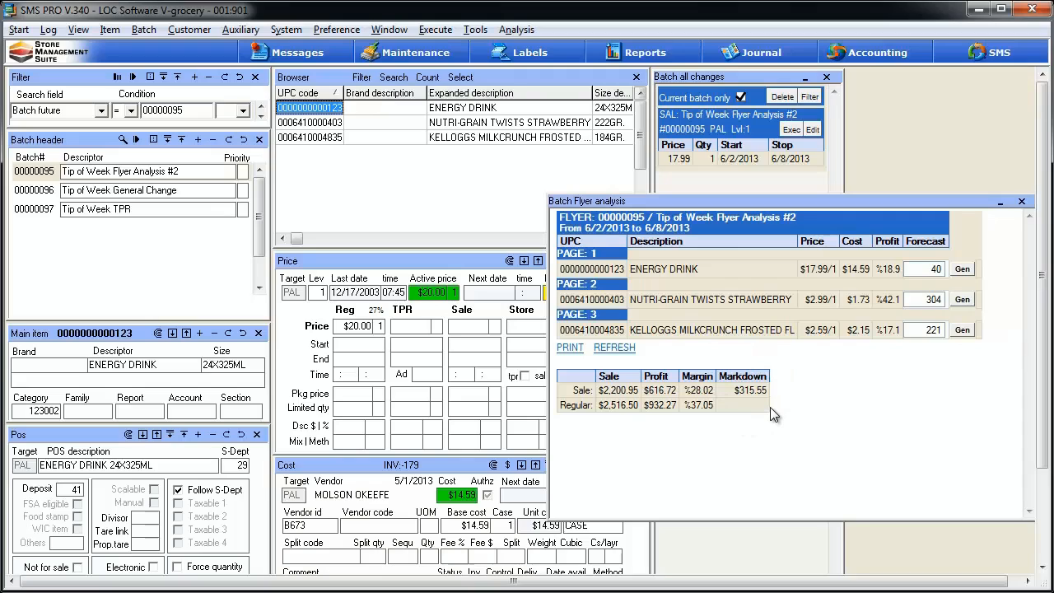
- Override the ENERGY DRINK forecast with 100 in the flyer analysis and regenerate that item's forecast
{"action": "left_click", "coordinate": [923, 269]}
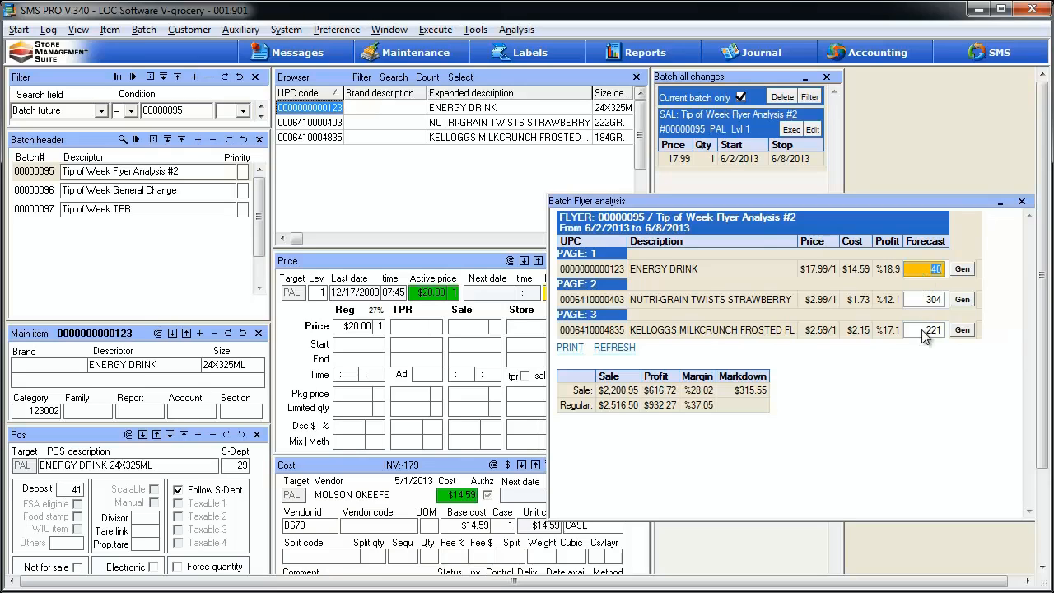
{"action": "type", "text": "100"}
{"action": "key", "text": "Return"}
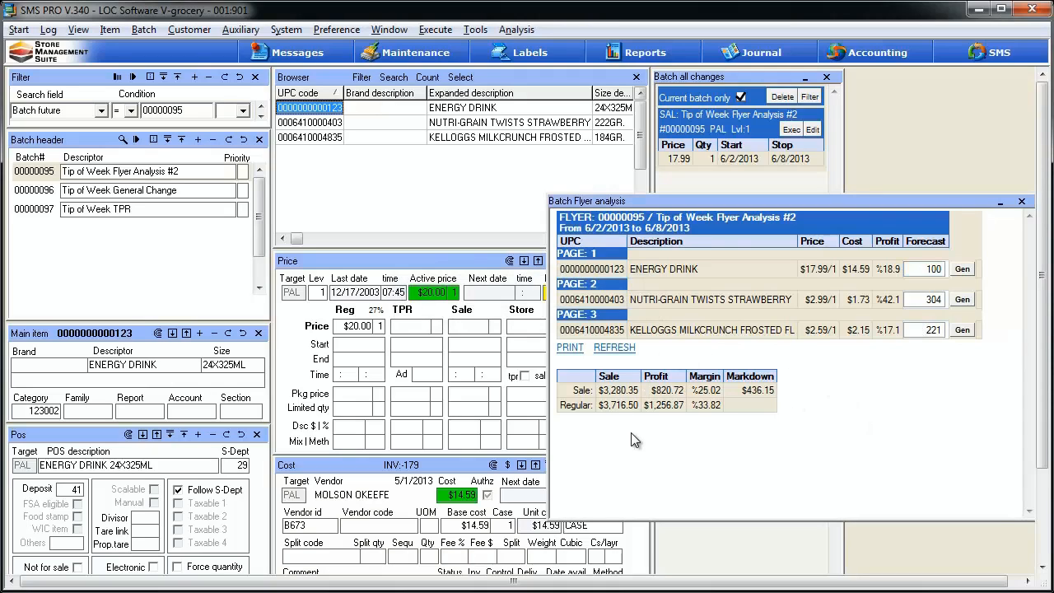
{"action": "left_click", "coordinate": [962, 270]}
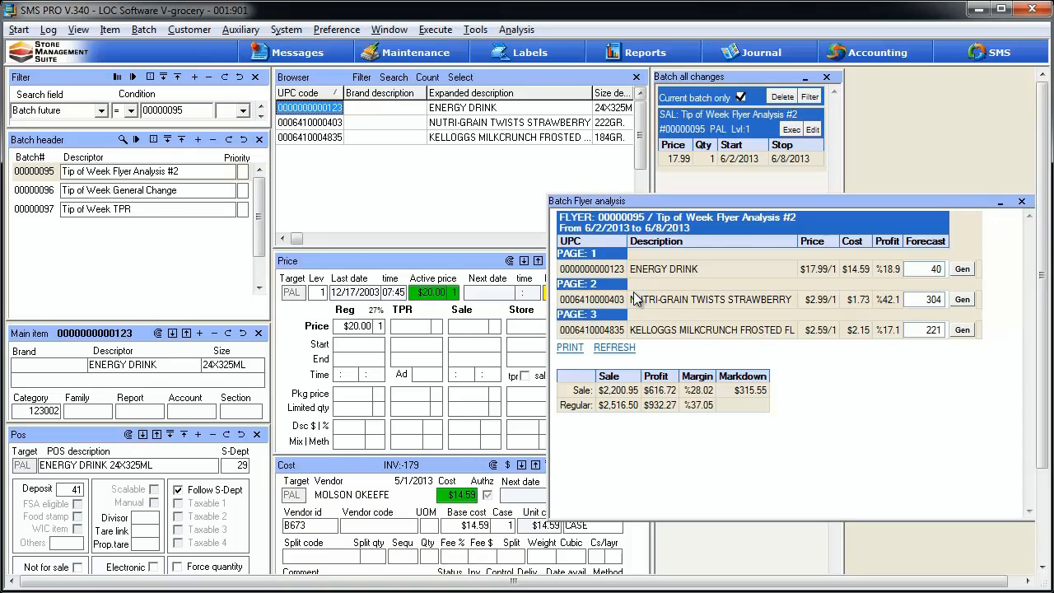
- Open Future sales, expand it to include the page and ad fields, and place it below the flyer totals
{"action": "left_click", "coordinate": [145, 32]}
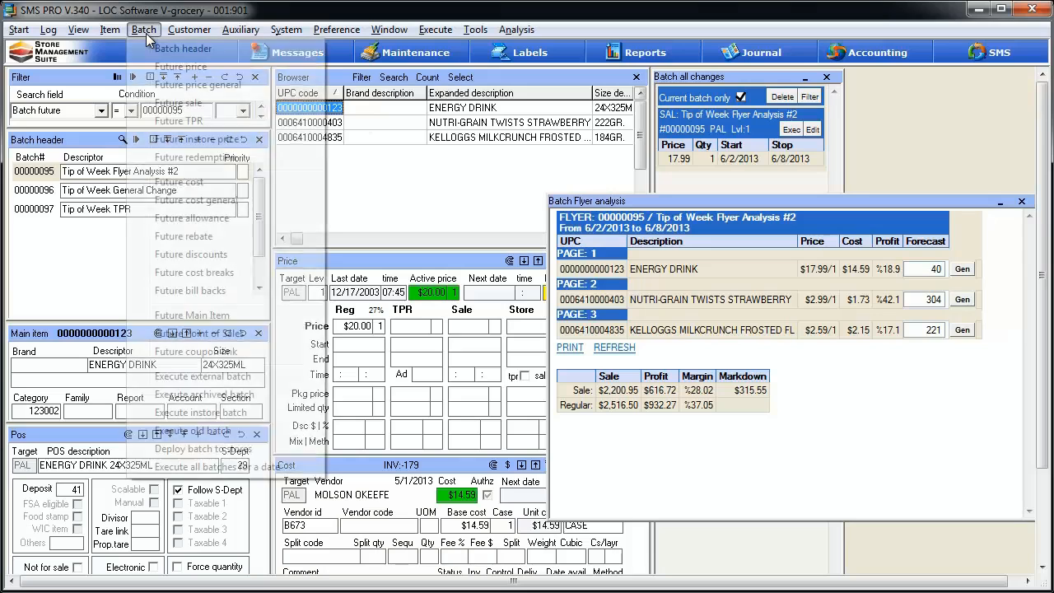
{"action": "left_click", "coordinate": [158, 105]}
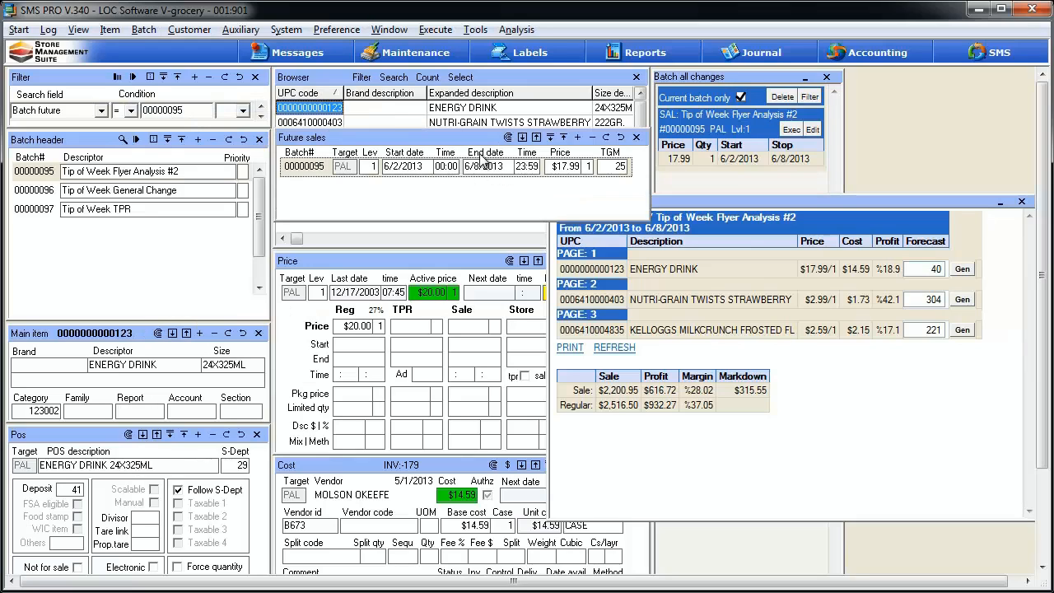
{"action": "left_click", "coordinate": [522, 137]}
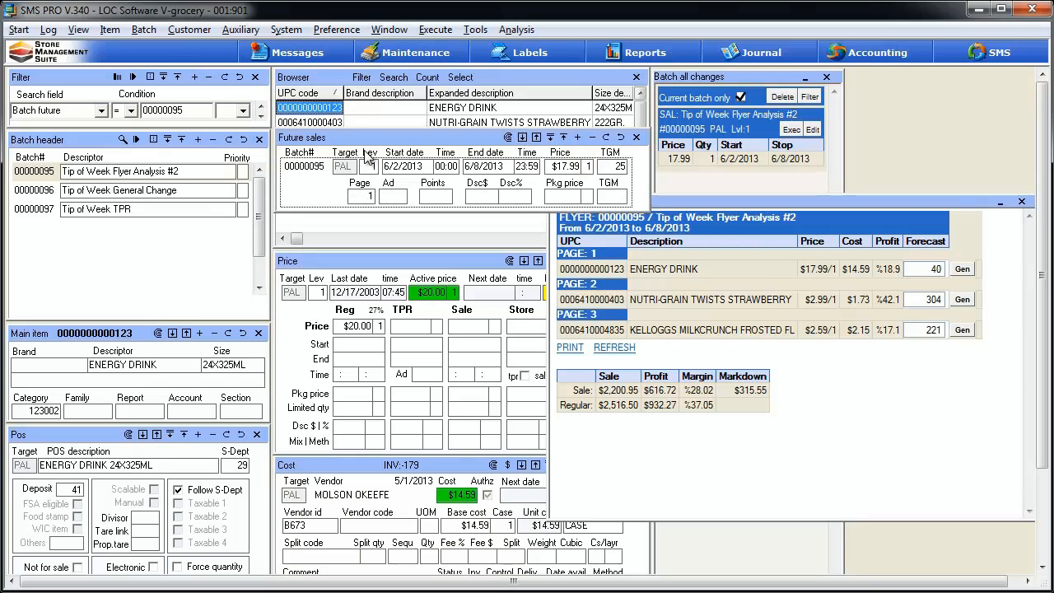
{"action": "left_click_drag", "start_coordinate": [368, 137], "coordinate": [630, 413]}
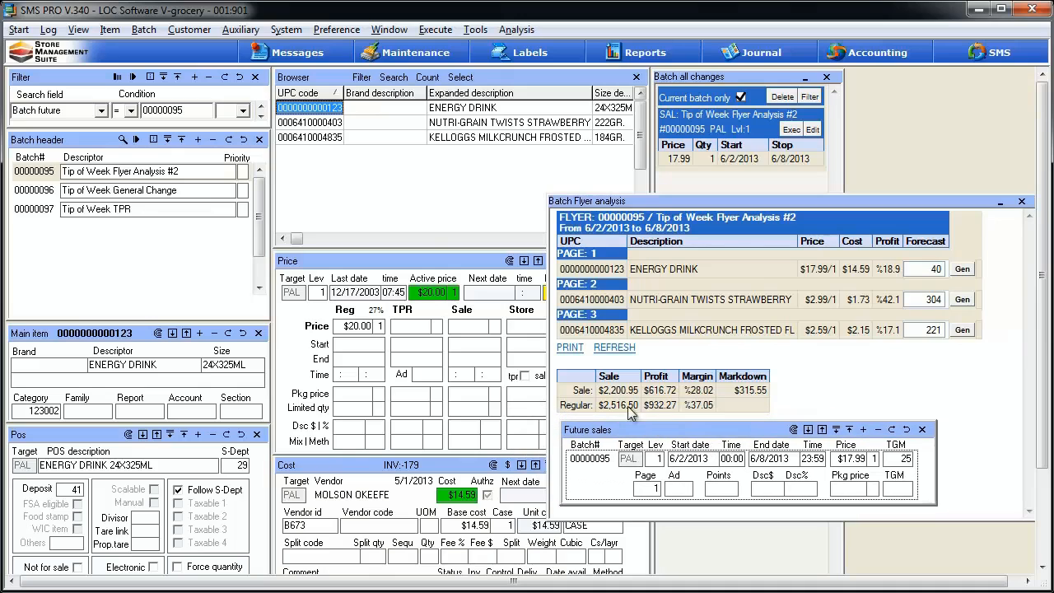
- Check the flyer page of the NUTRI-GRAIN TWISTS and KELLOGGS MILKCRUNCH items in Future sales, and return to the Batch Flyer analysis
{"action": "left_click", "coordinate": [333, 122]}
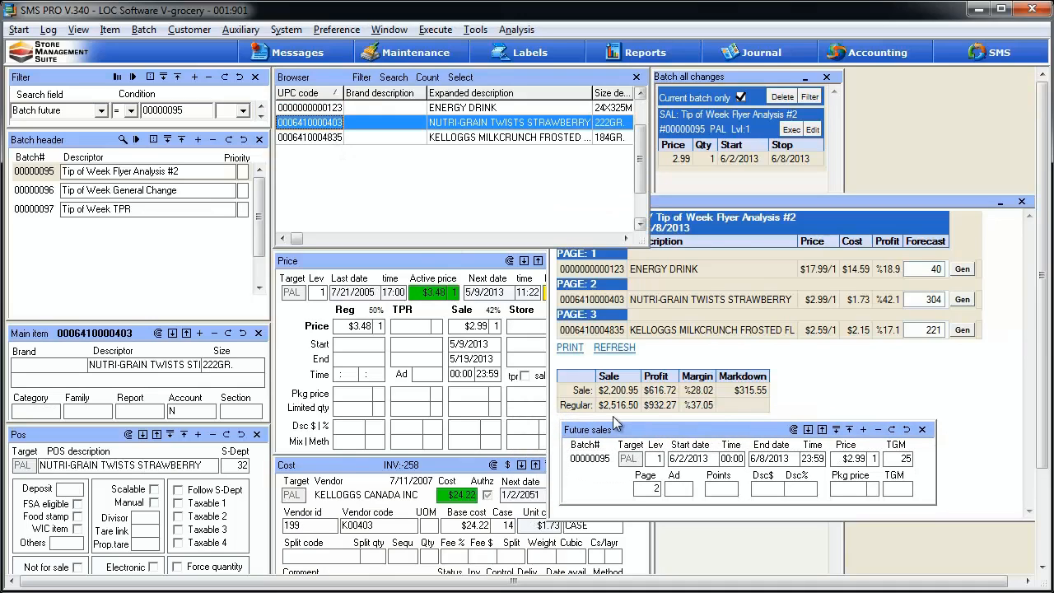
{"action": "left_click", "coordinate": [346, 139]}
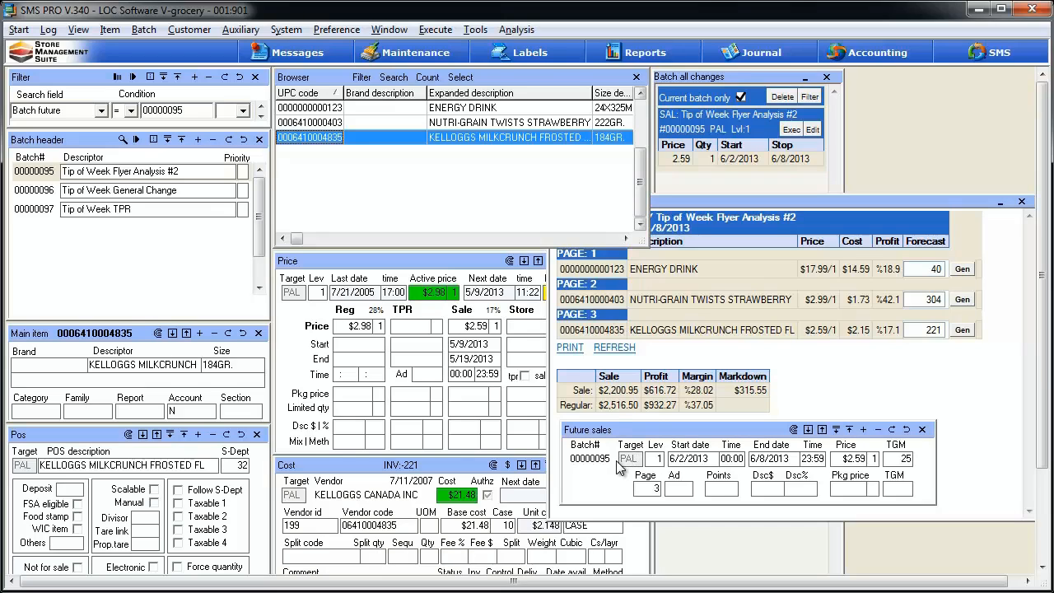
{"action": "left_click", "coordinate": [873, 367]}
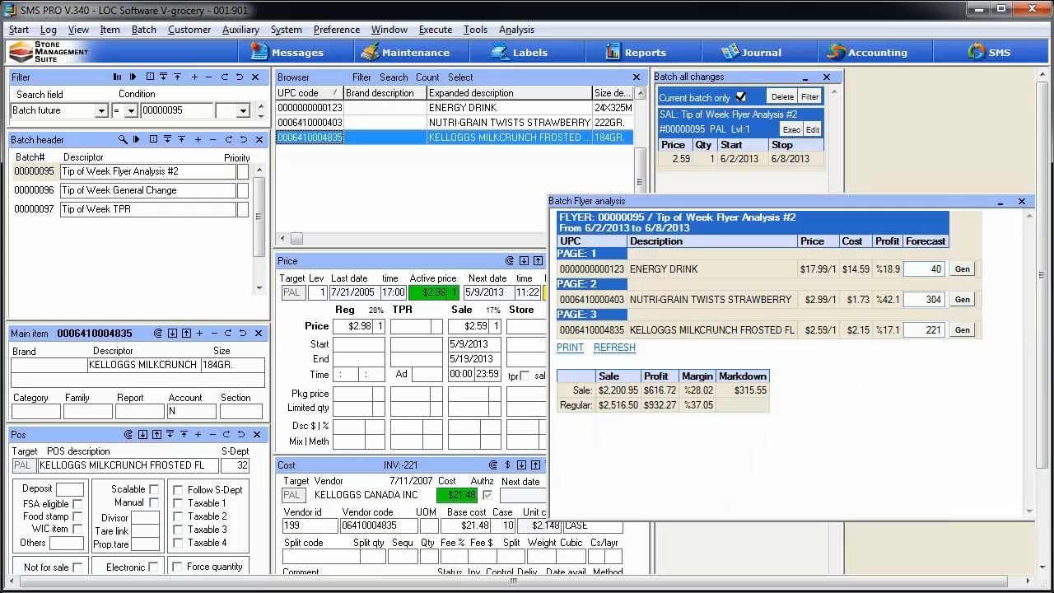